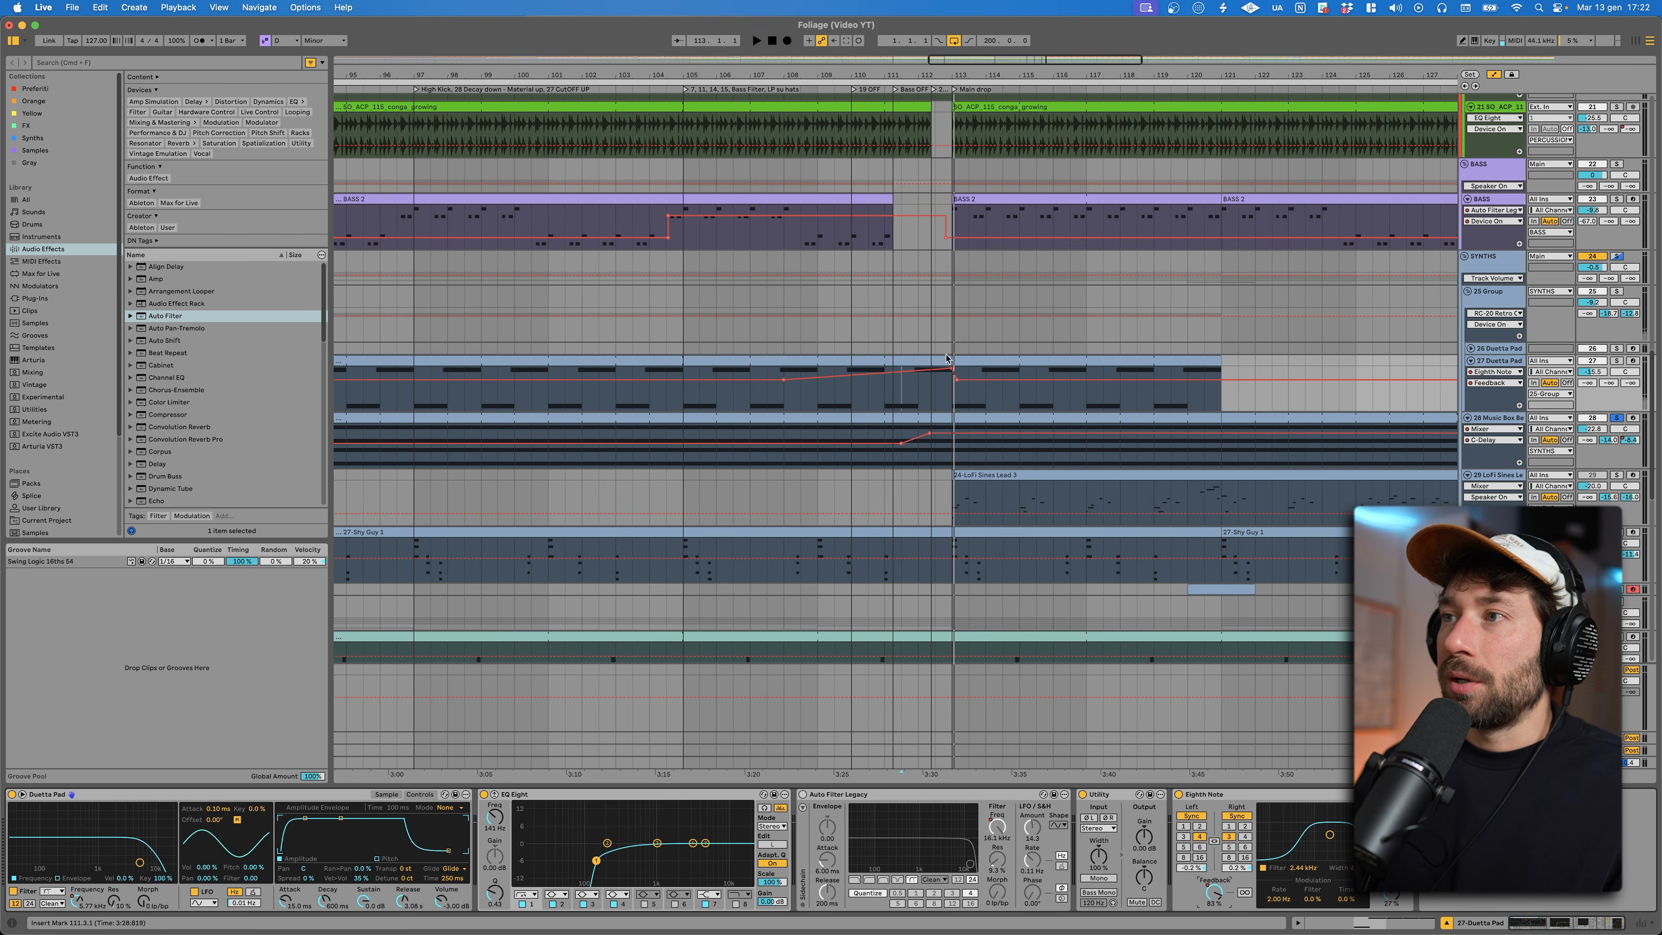
Step: Adjust the peak of the Duetta Pad's Eighth Note Dry/Wet automation ramp just before bar 113
{"action": "left_click", "coordinate": [1390, 892]}
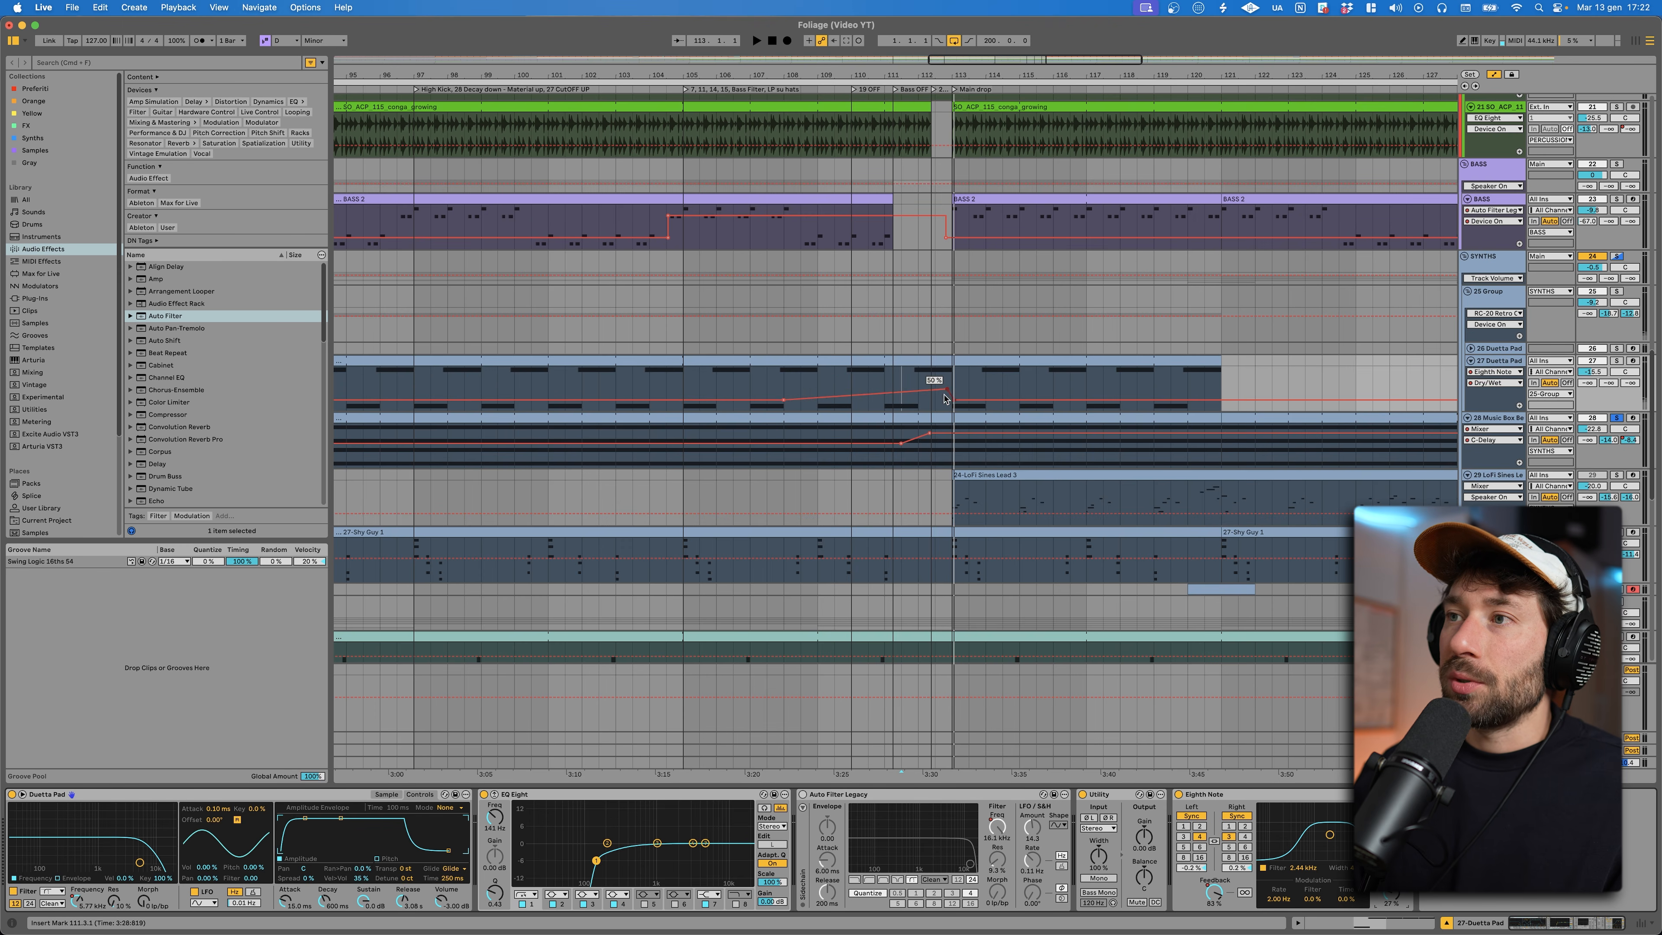
{"action": "left_click_drag", "start_coordinate": [946, 391], "coordinate": [941, 397]}
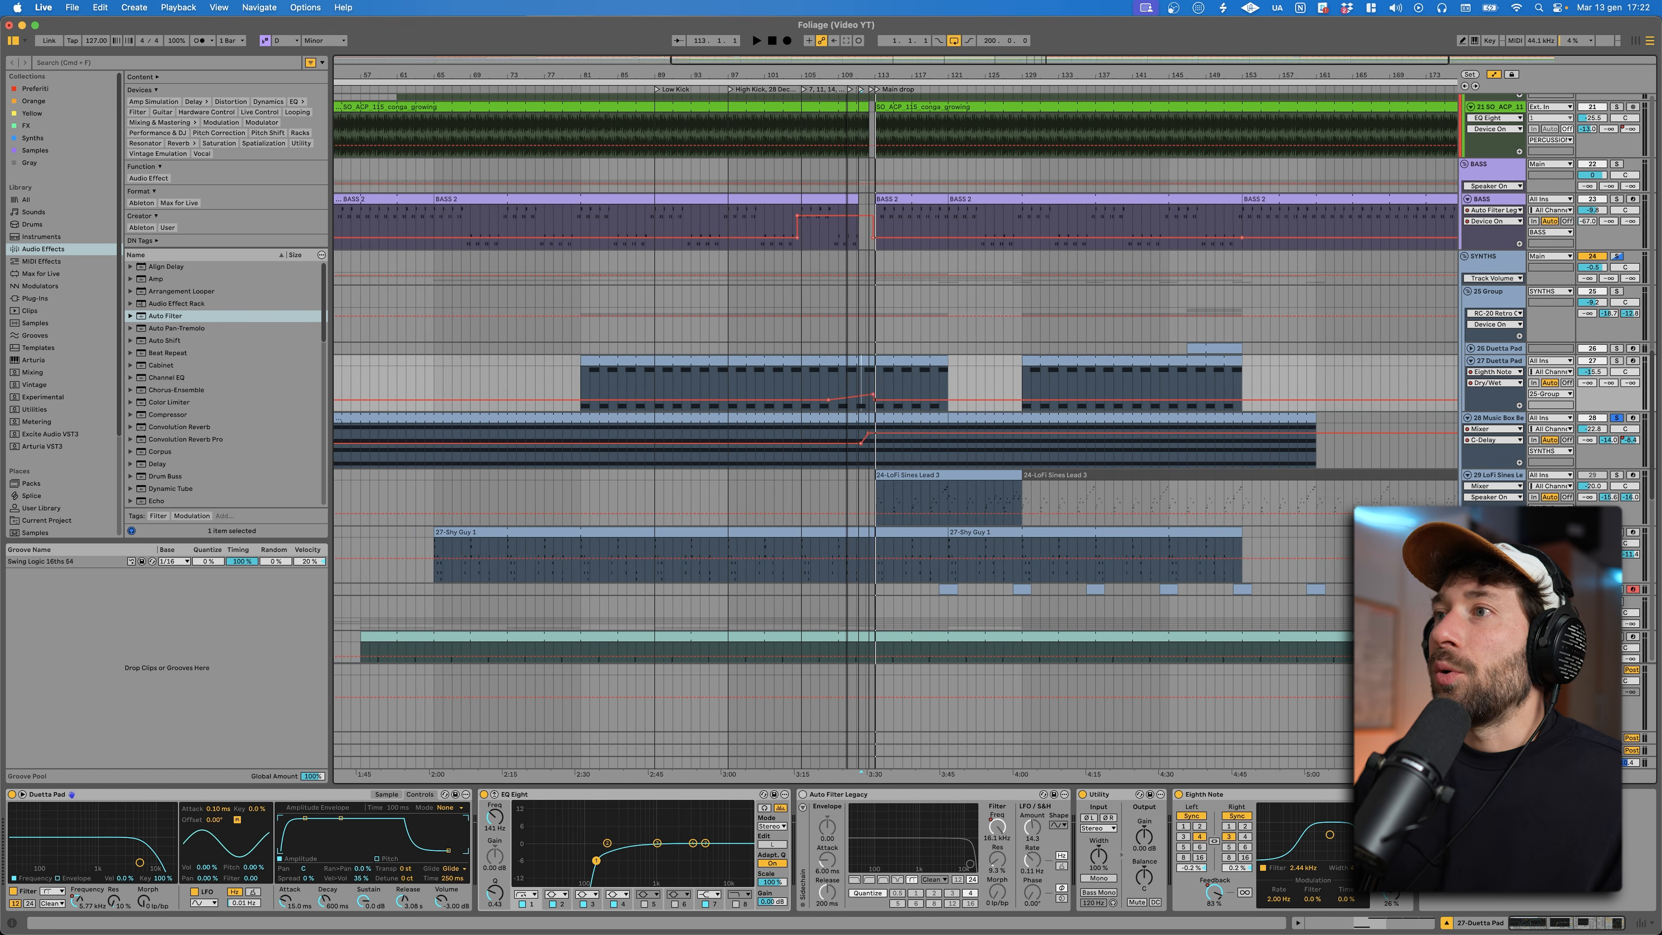
{"action": "scroll", "coordinate": [884, 425], "scroll_direction": "up", "scroll_amount": 3}
{"action": "scroll", "coordinate": [854, 418], "scroll_direction": "up", "scroll_amount": 10}
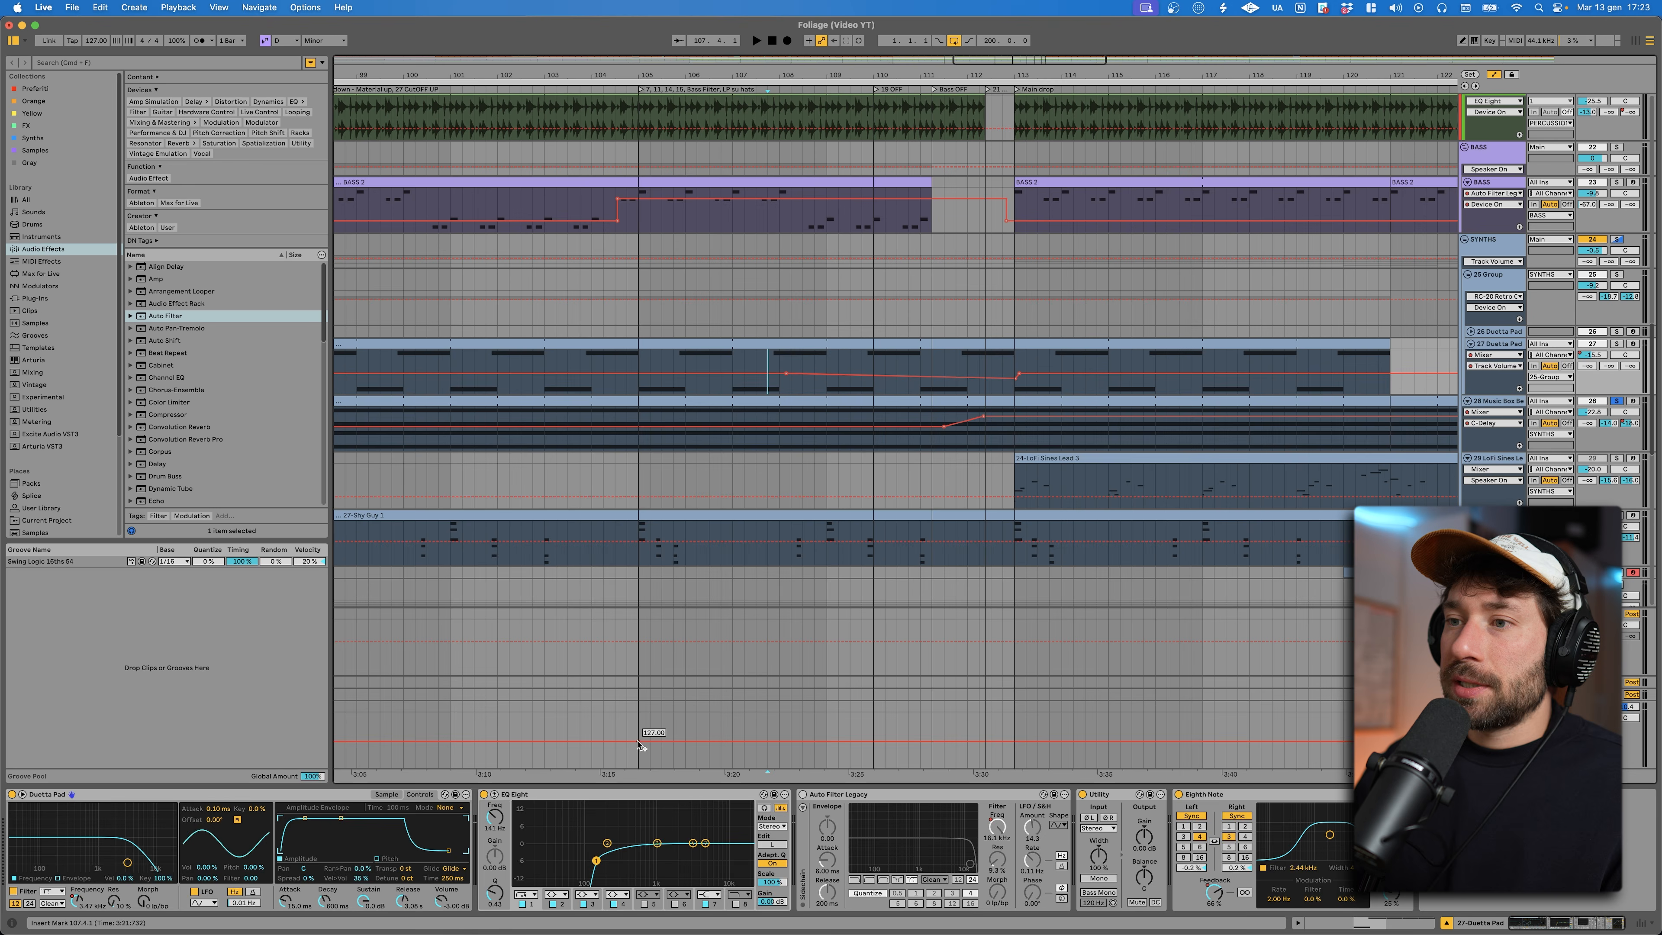
{"action": "left_click", "coordinate": [638, 743]}
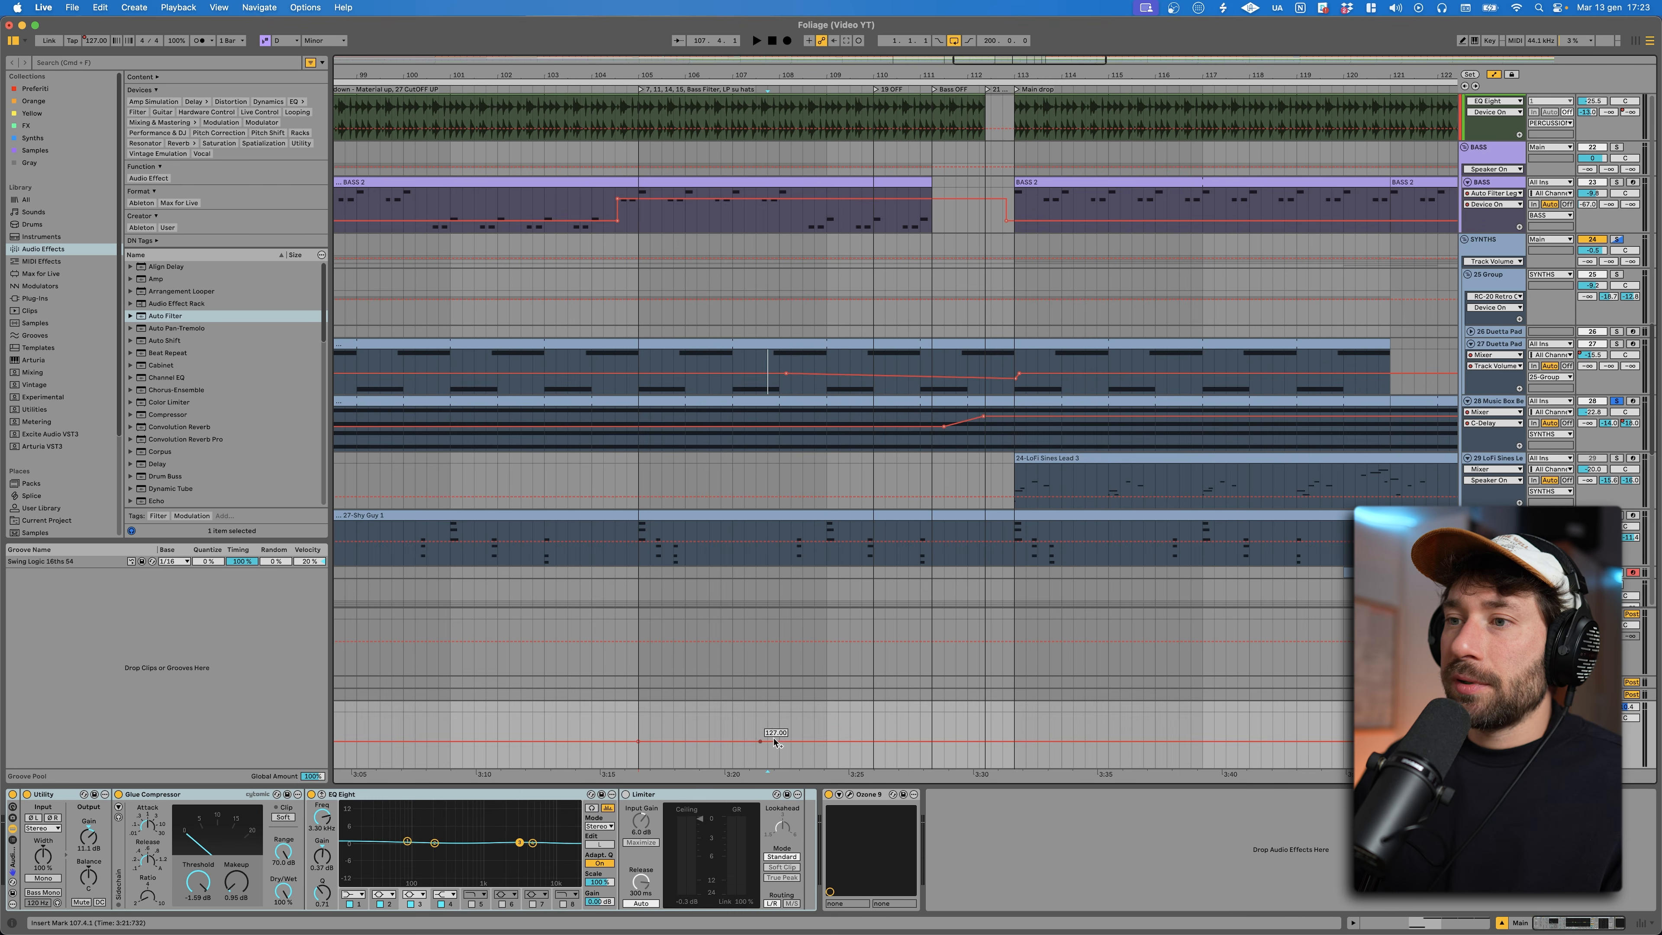
{"action": "key", "text": "super+z"}
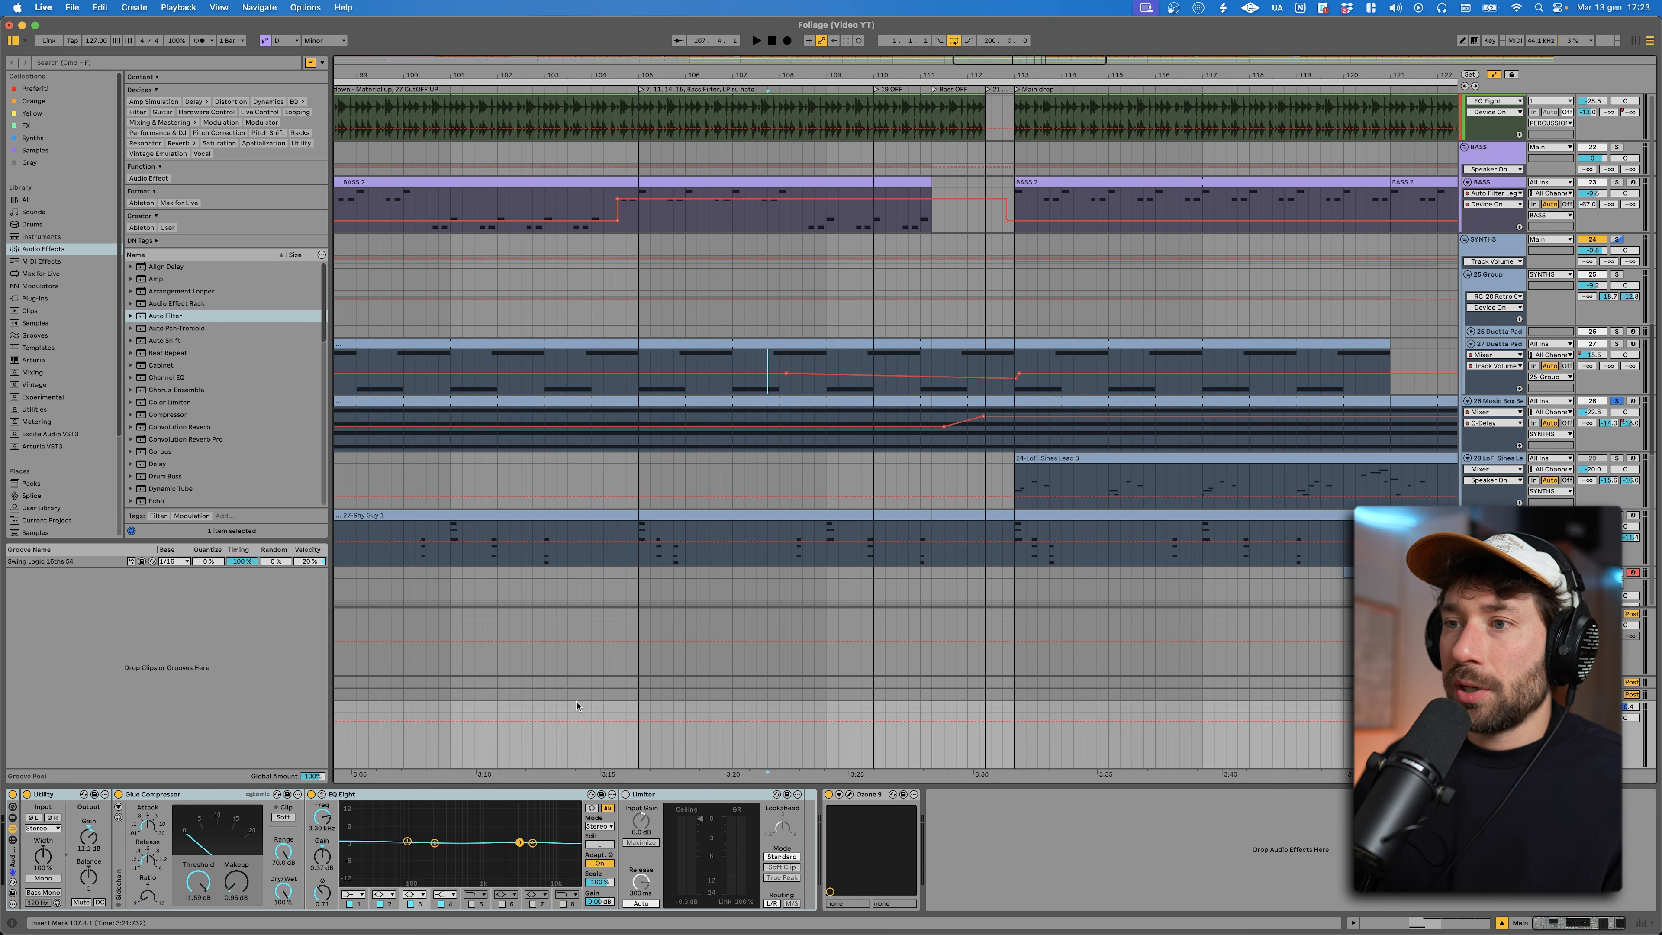
{"action": "left_click", "coordinate": [638, 722]}
{"action": "left_click", "coordinate": [1014, 722]}
{"action": "left_click_drag", "start_coordinate": [1009, 722], "coordinate": [1014, 727]}
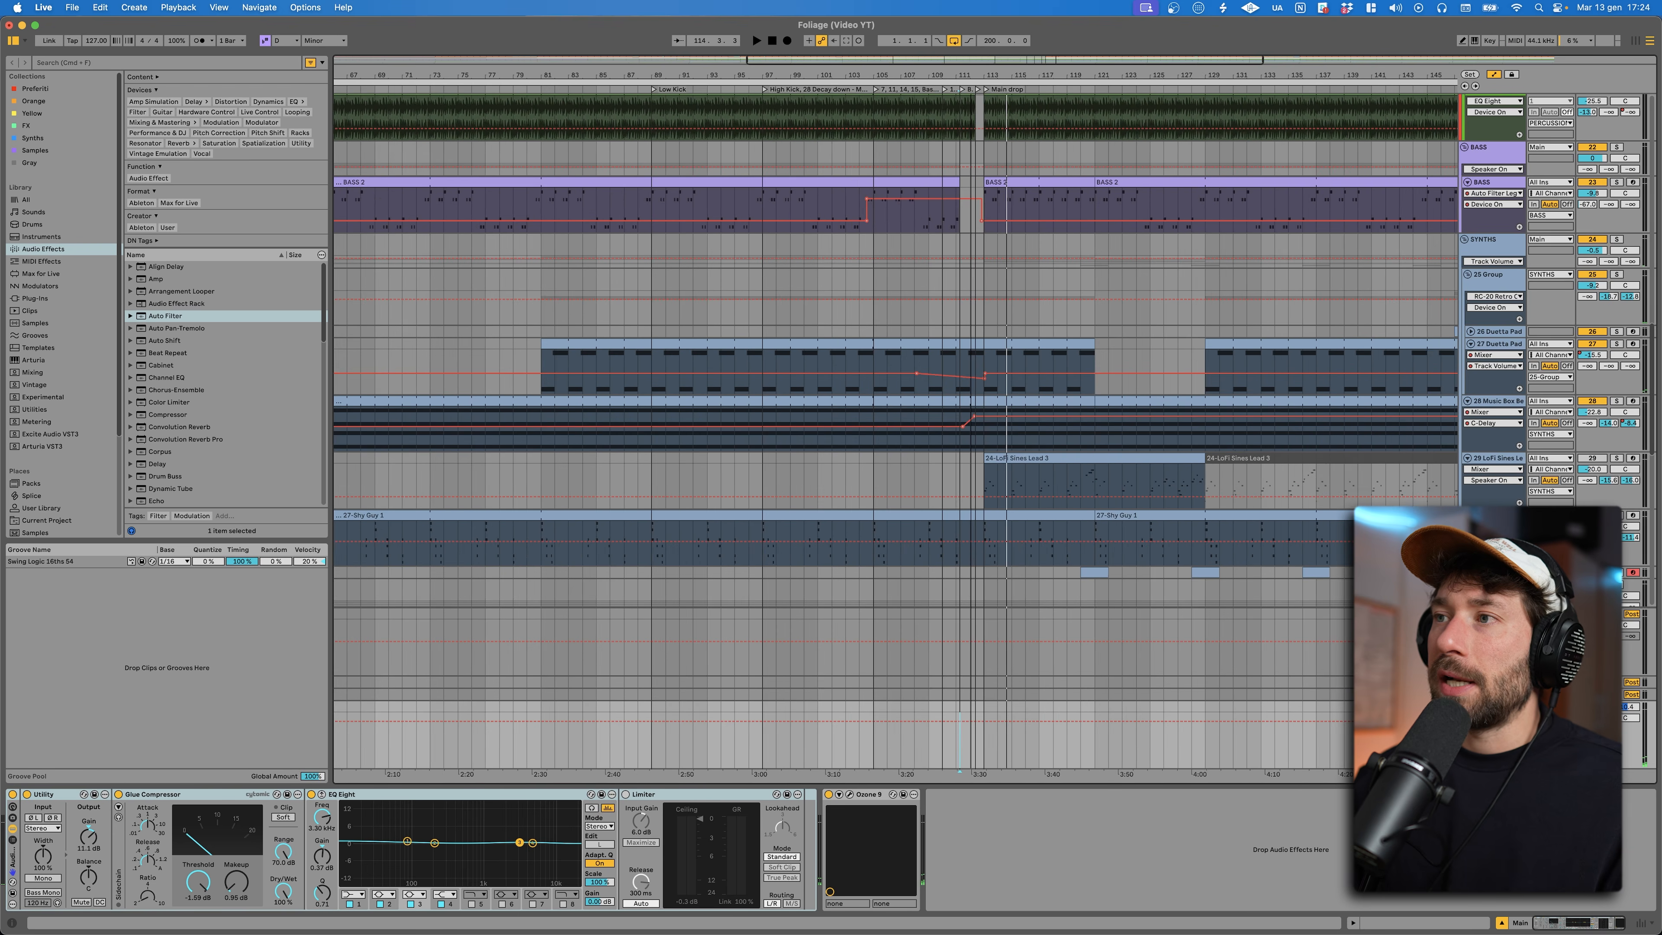
Step: Place the insert marker at bar 109 on the VR_AVH_E vocal track and solo that track for auditioning
{"action": "scroll", "coordinate": [918, 542], "scroll_direction": "down", "scroll_amount": 10}
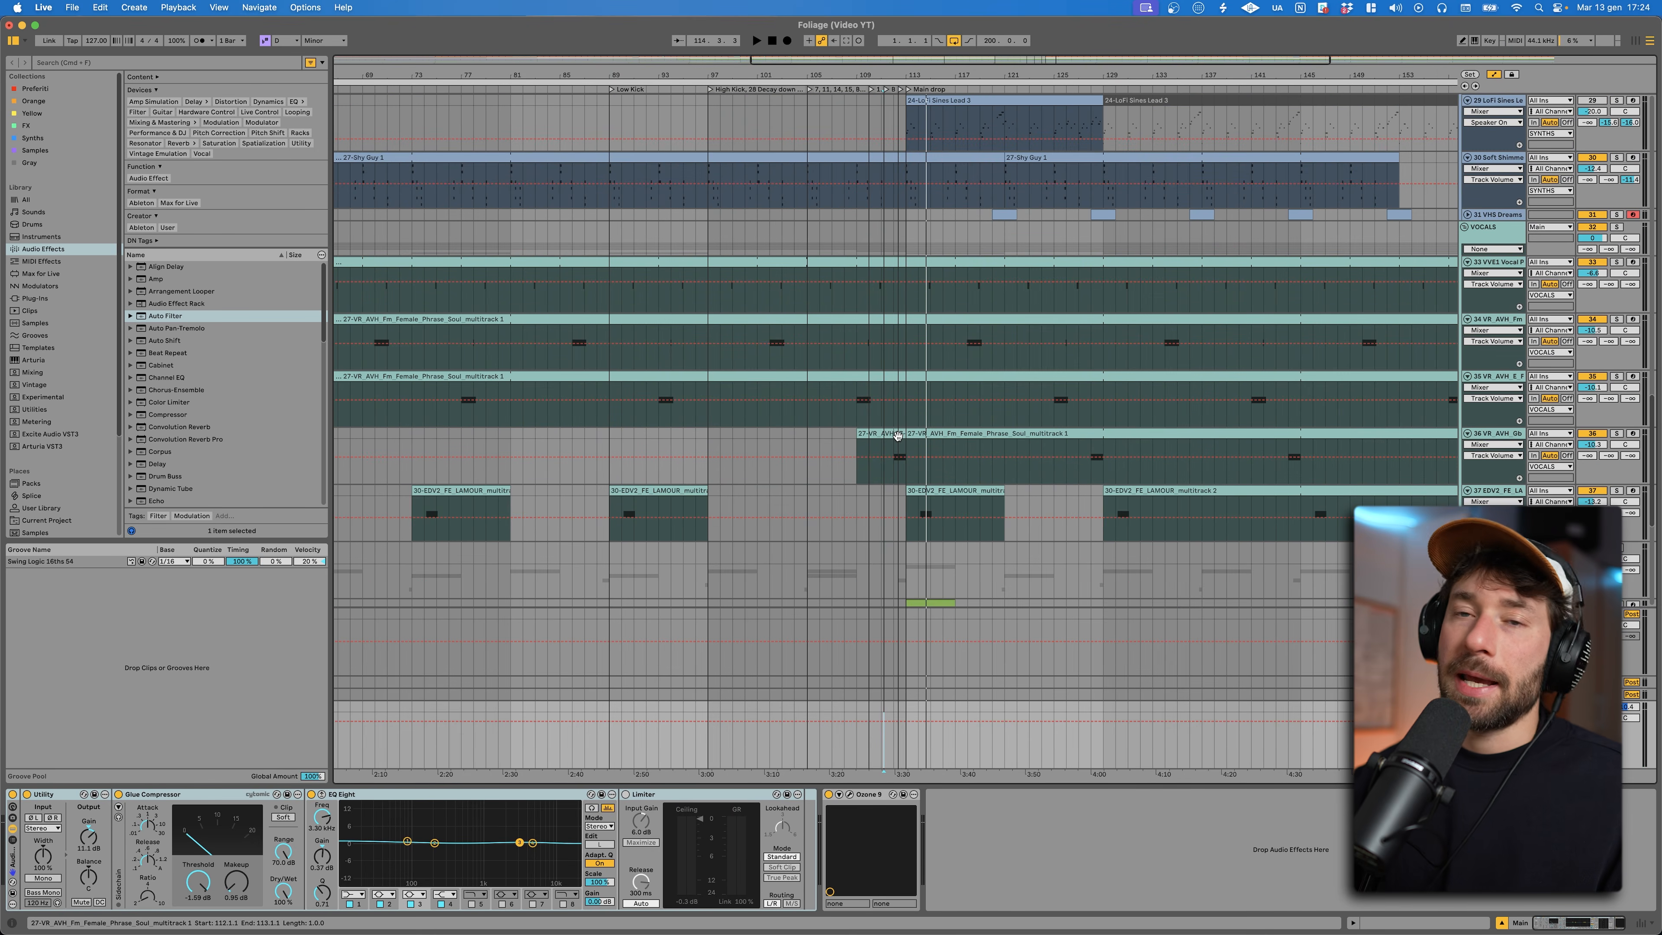
{"action": "scroll", "coordinate": [903, 428], "scroll_direction": "down", "scroll_amount": 4}
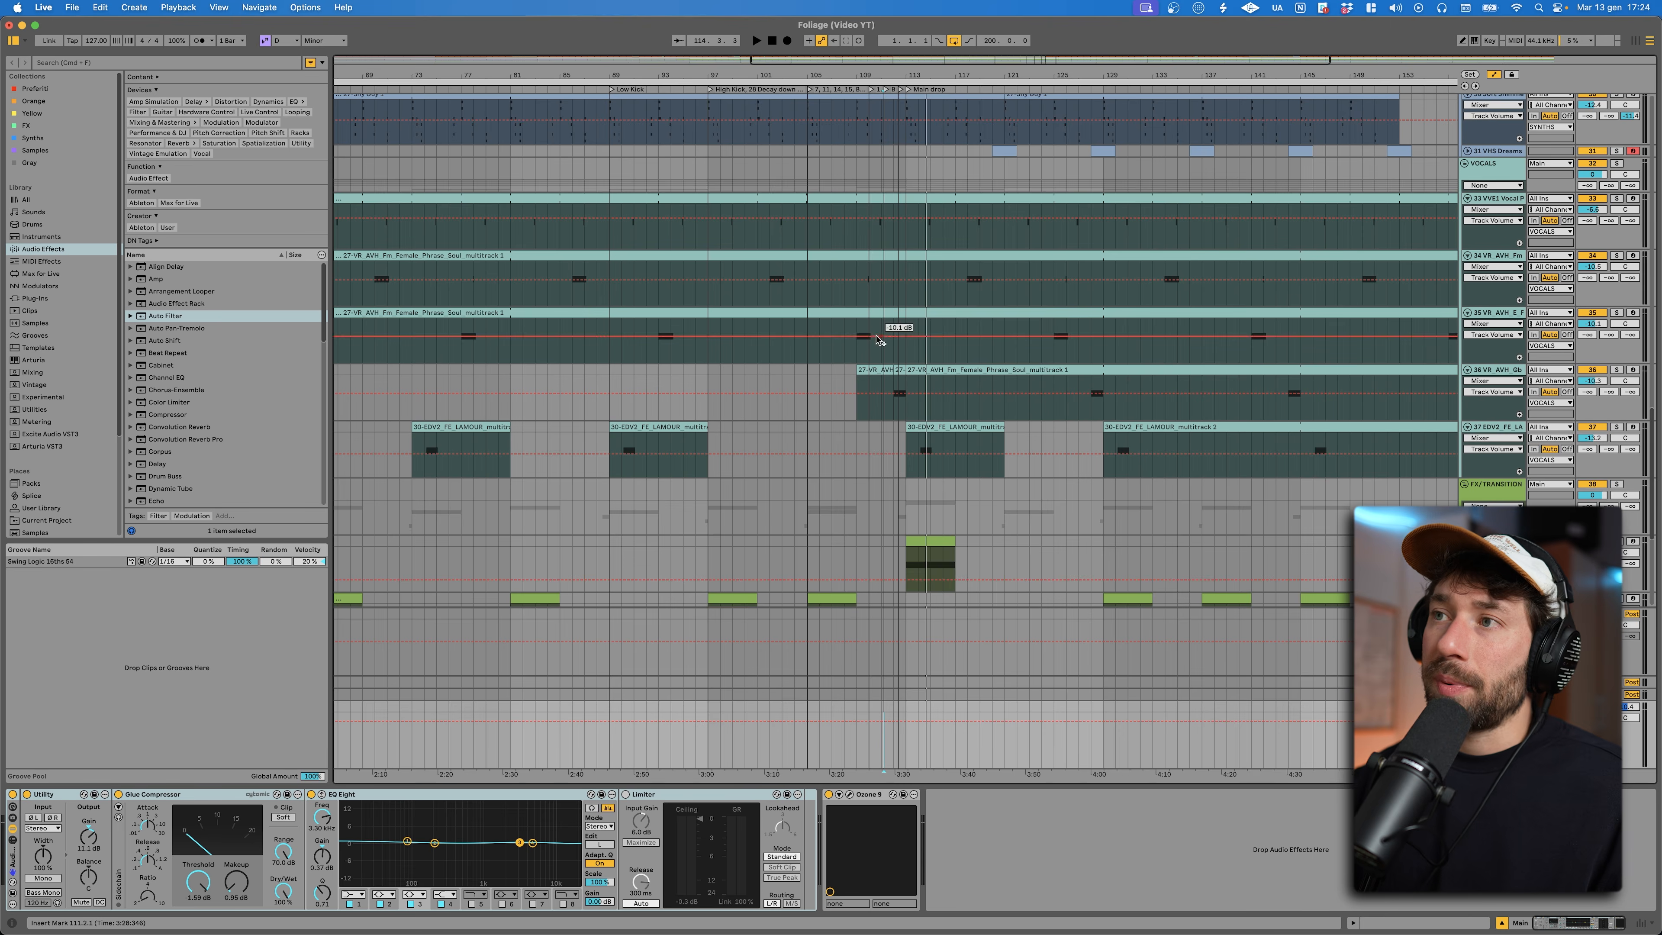
{"action": "left_click", "coordinate": [858, 331]}
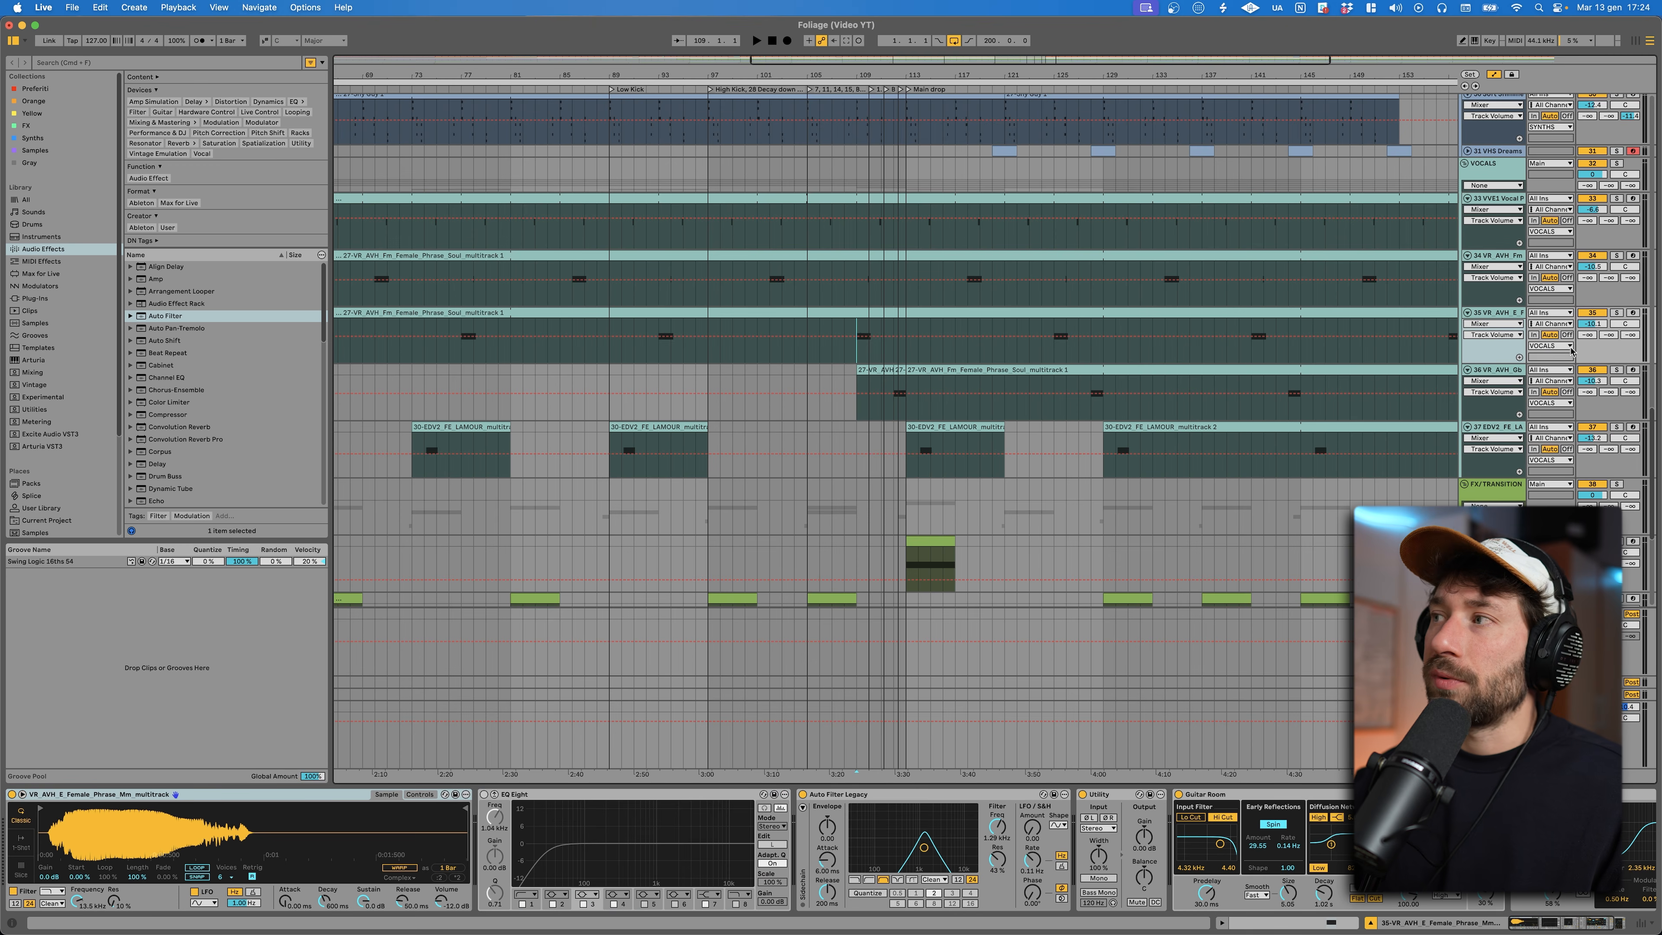
{"action": "left_click", "coordinate": [1617, 313]}
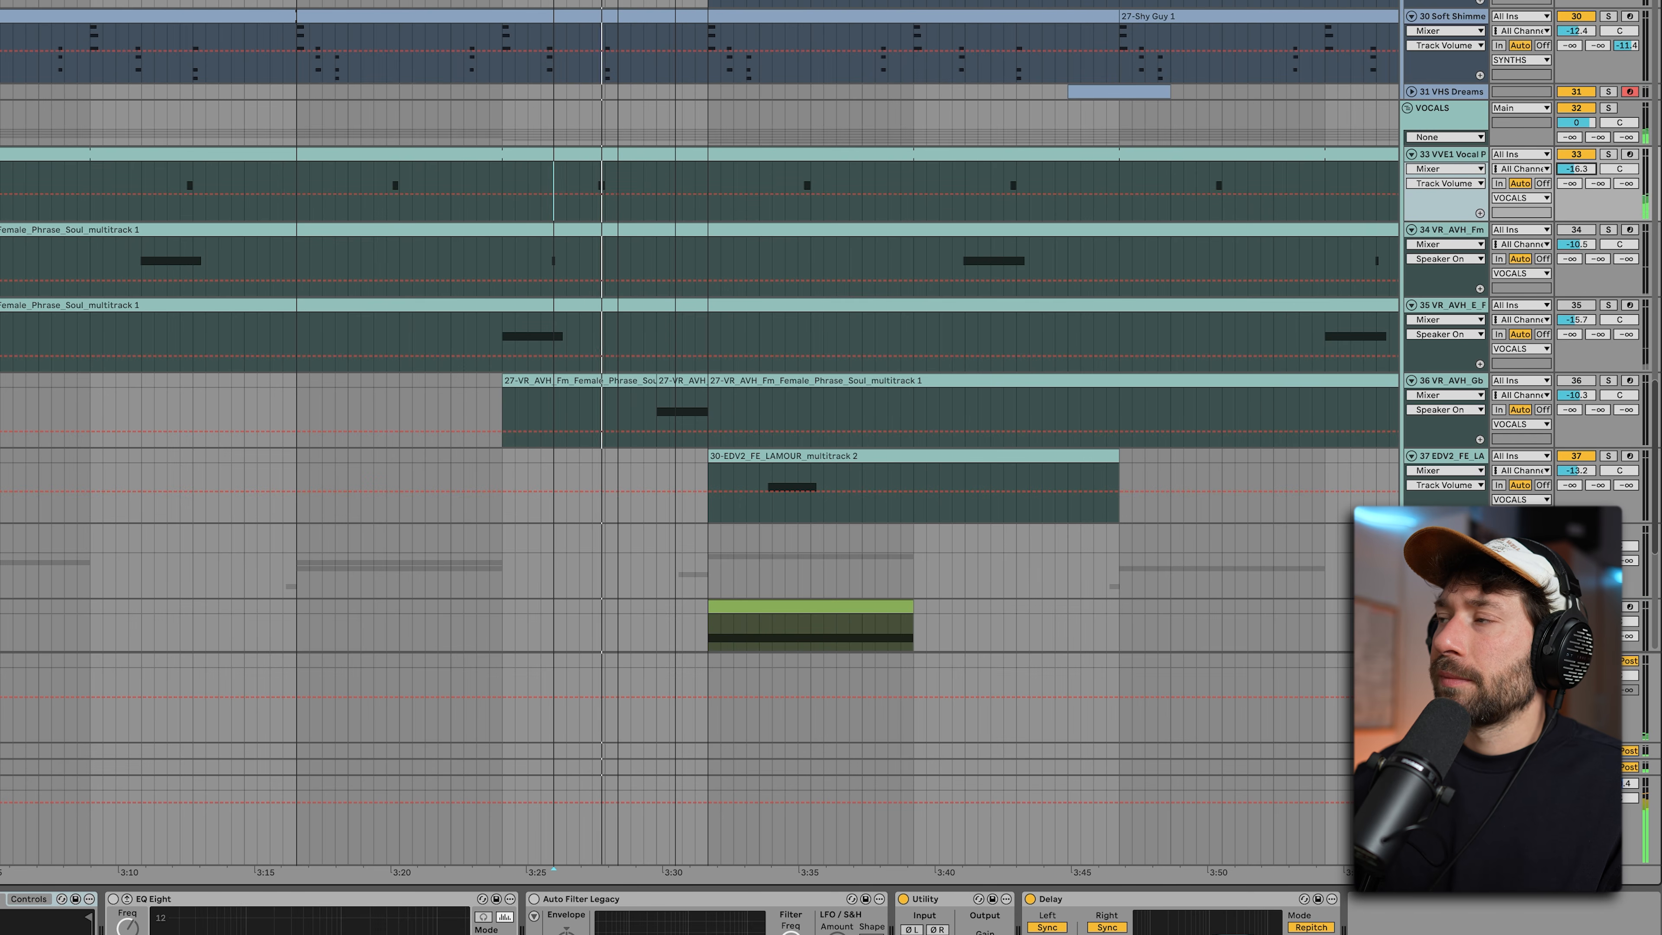
Step: Raise the VVE1 Vocal track's volume to -12.9 dB and restart playback to audition it before the main drop
{"action": "left_click_drag", "start_coordinate": [1576, 169], "coordinate": [1576, 164]}
{"action": "key", "text": "space"}
{"action": "key", "text": "space"}
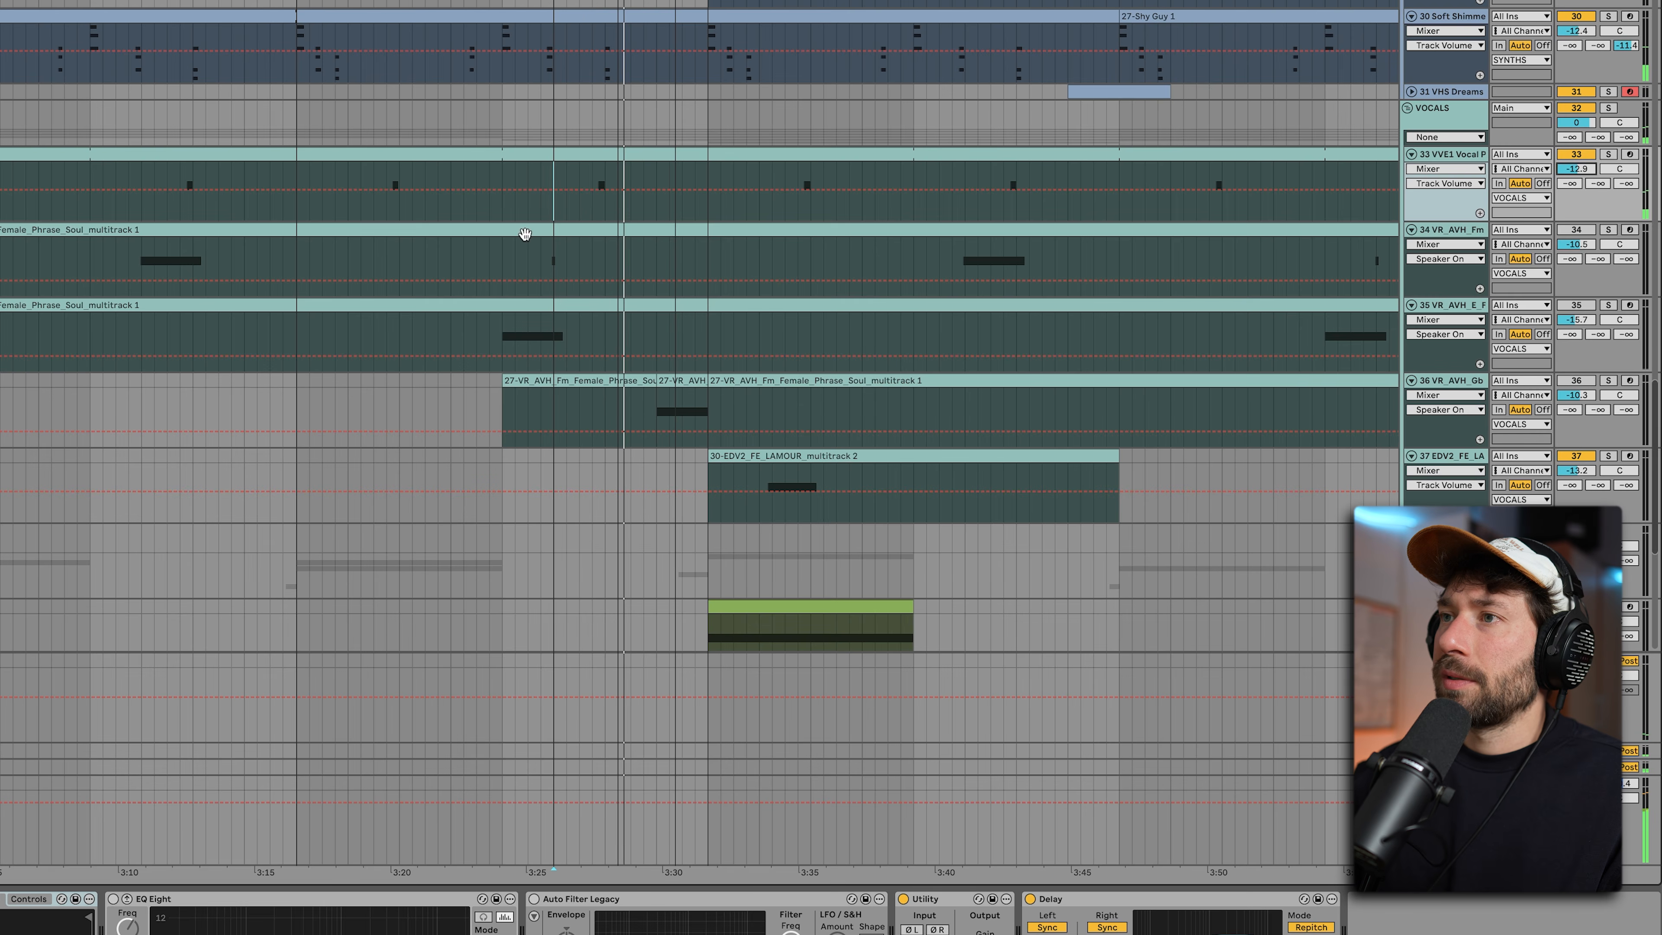
Step: Activate the VR_AVH_Fm vocal track with its volume at -19.0 dB, and reactivate the VR_AVH_E track with solo off
{"action": "left_click", "coordinate": [554, 257]}
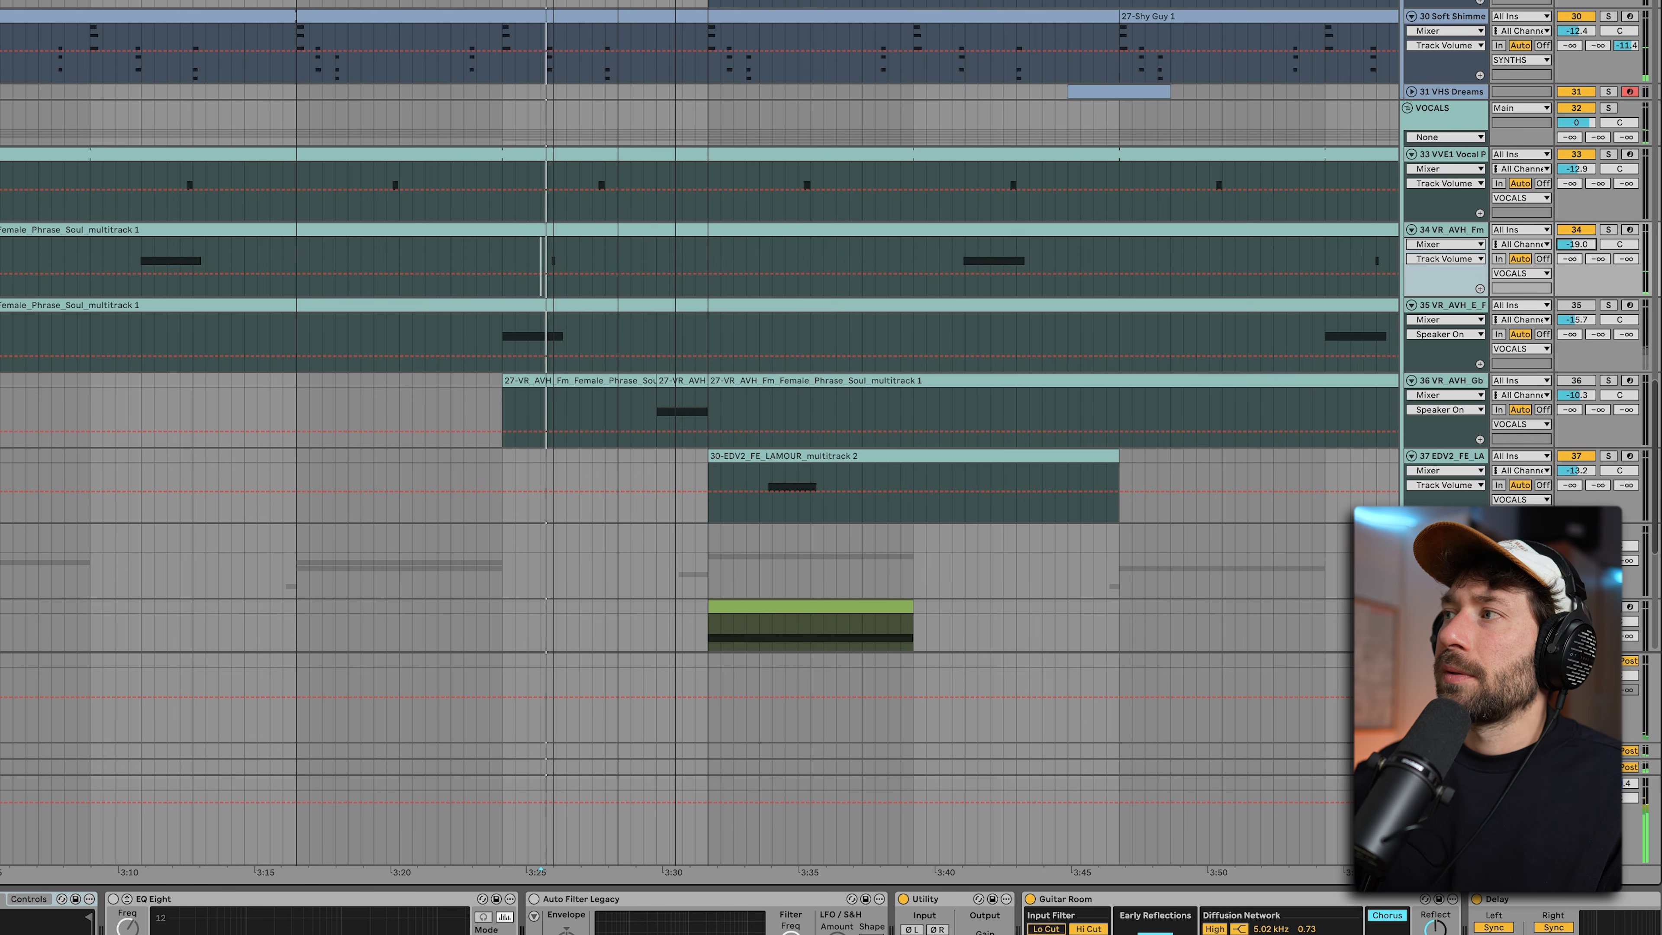
{"action": "key", "text": "Caps_Lock"}
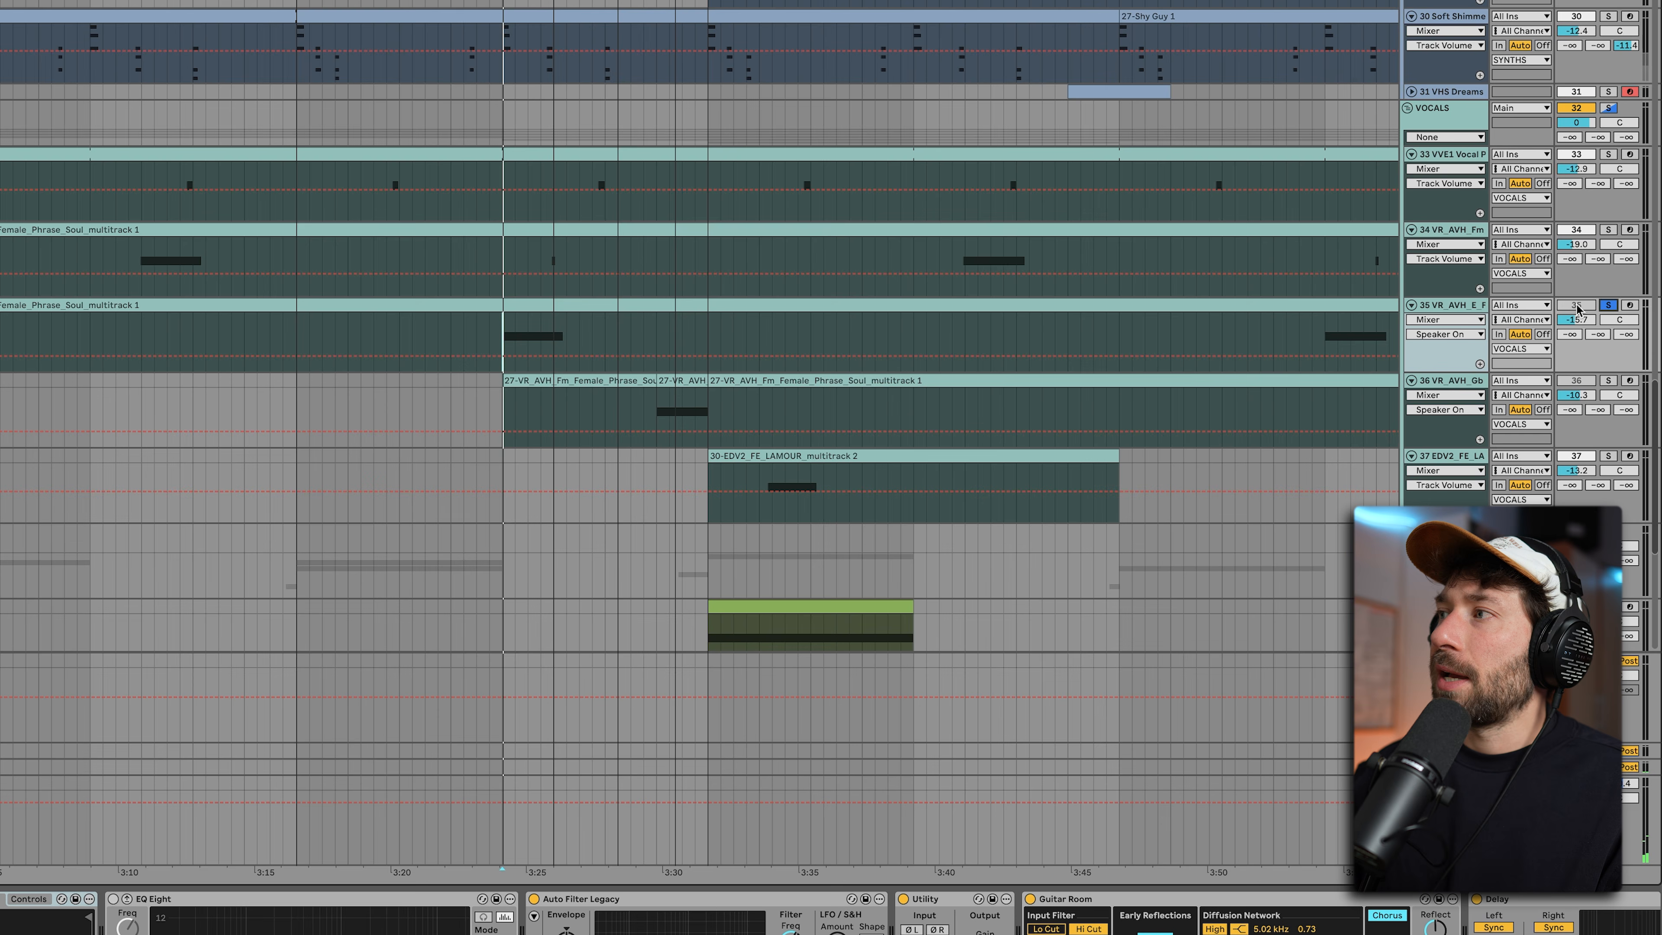
{"action": "left_click", "coordinate": [1608, 304]}
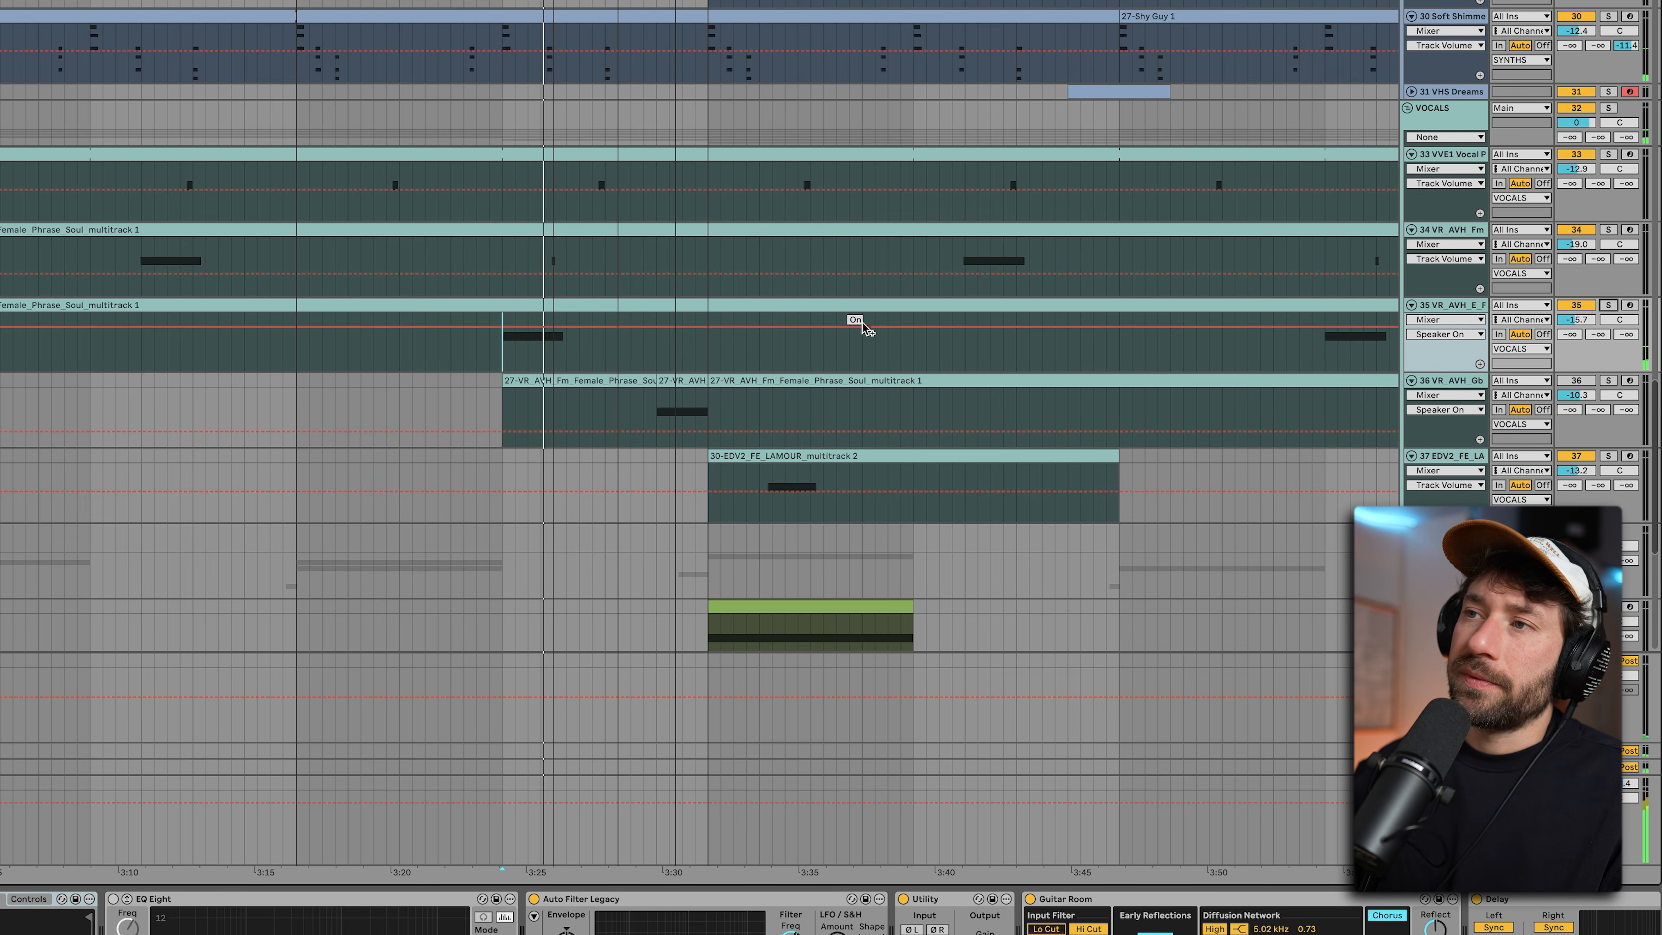
Step: Activate the VR_AVH_Gb vocal track and lower its volume to about -15.5 dB while replaying the part before the main drop
{"action": "left_click", "coordinate": [643, 401]}
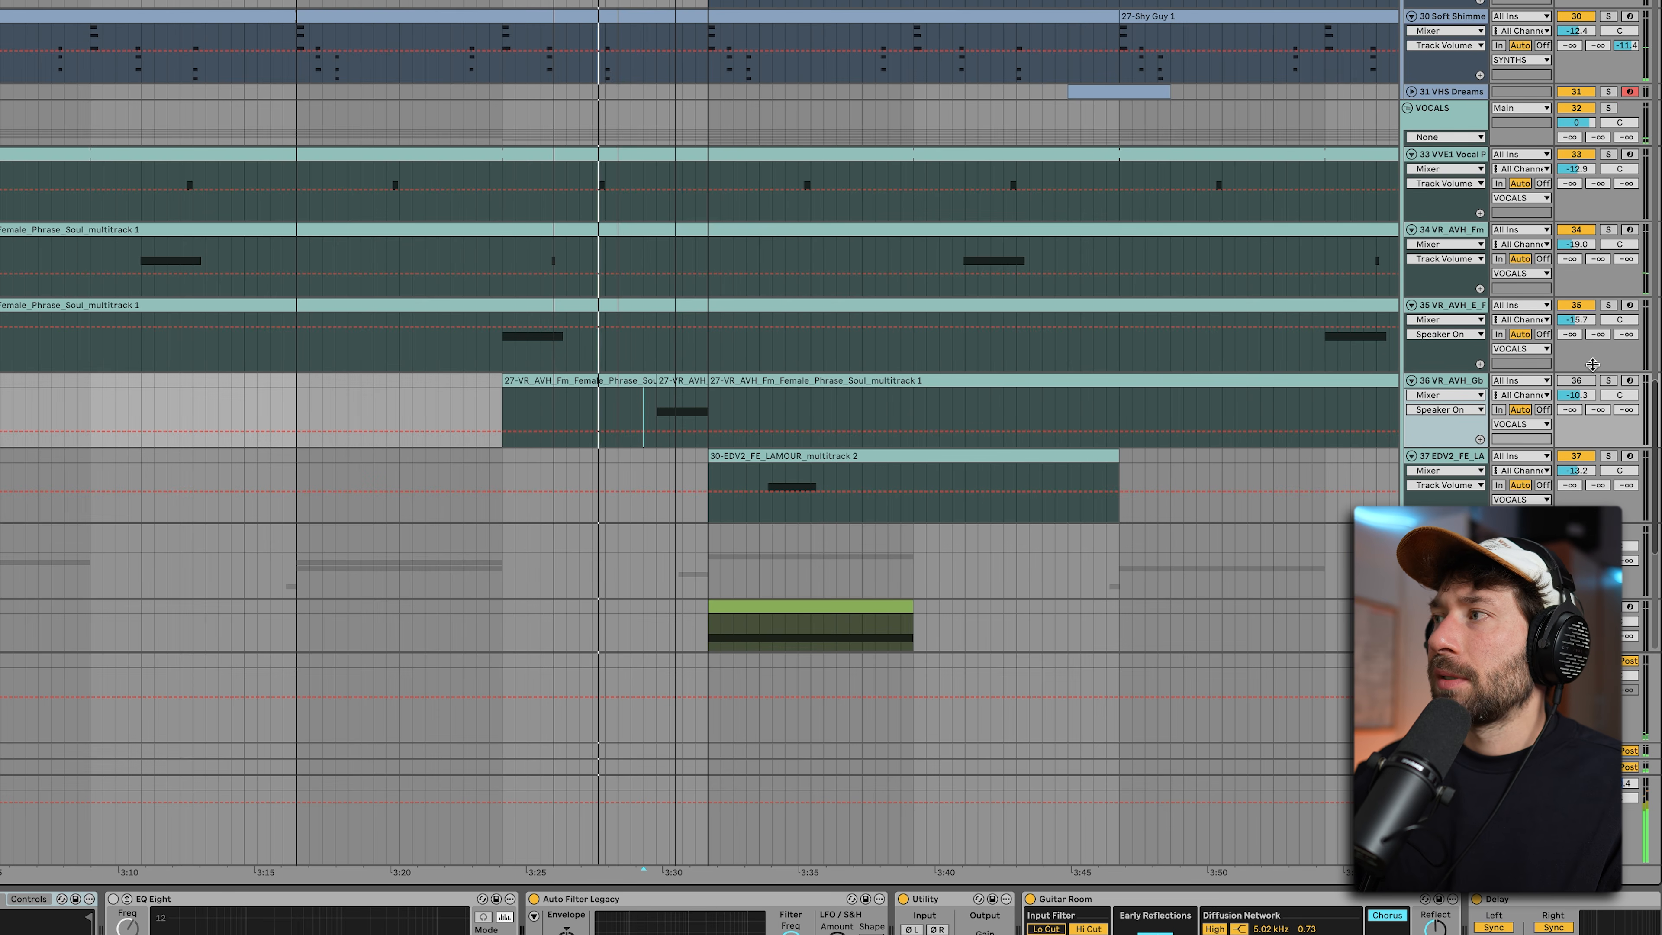
{"action": "left_click", "coordinate": [1608, 381]}
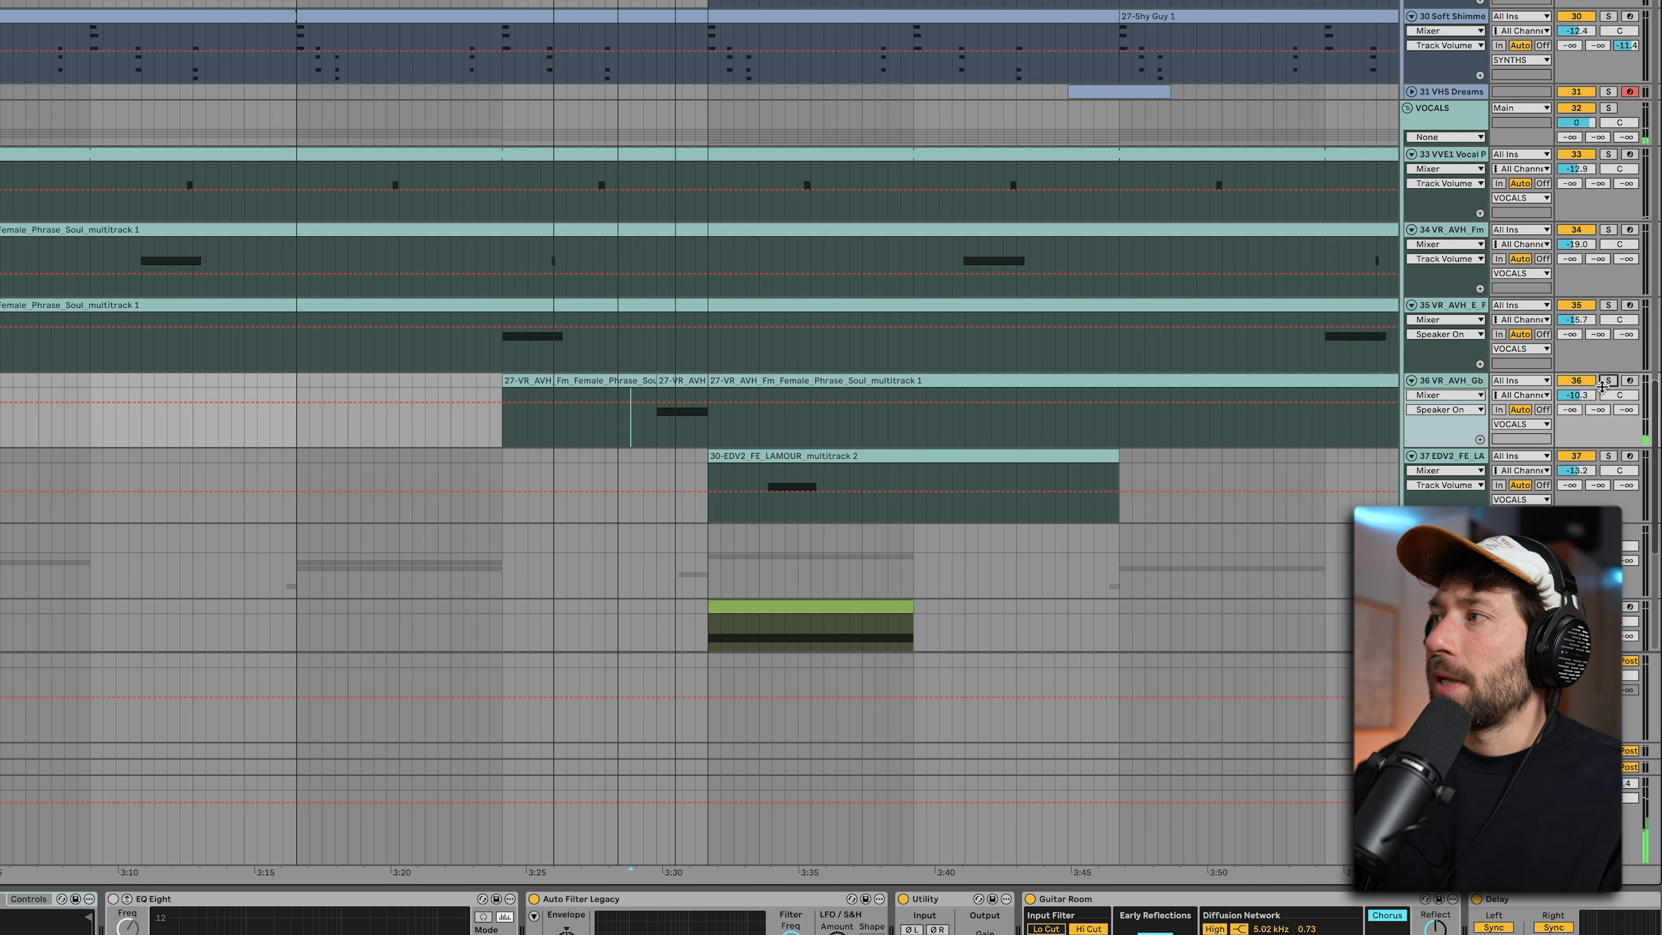
{"action": "left_click_drag", "start_coordinate": [1575, 395], "coordinate": [1576, 399]}
{"action": "key", "text": "space"}
{"action": "key", "text": "space"}
{"action": "key", "text": "space"}
{"action": "key", "text": "space"}
{"action": "key", "text": "space"}
{"action": "key", "text": "space"}
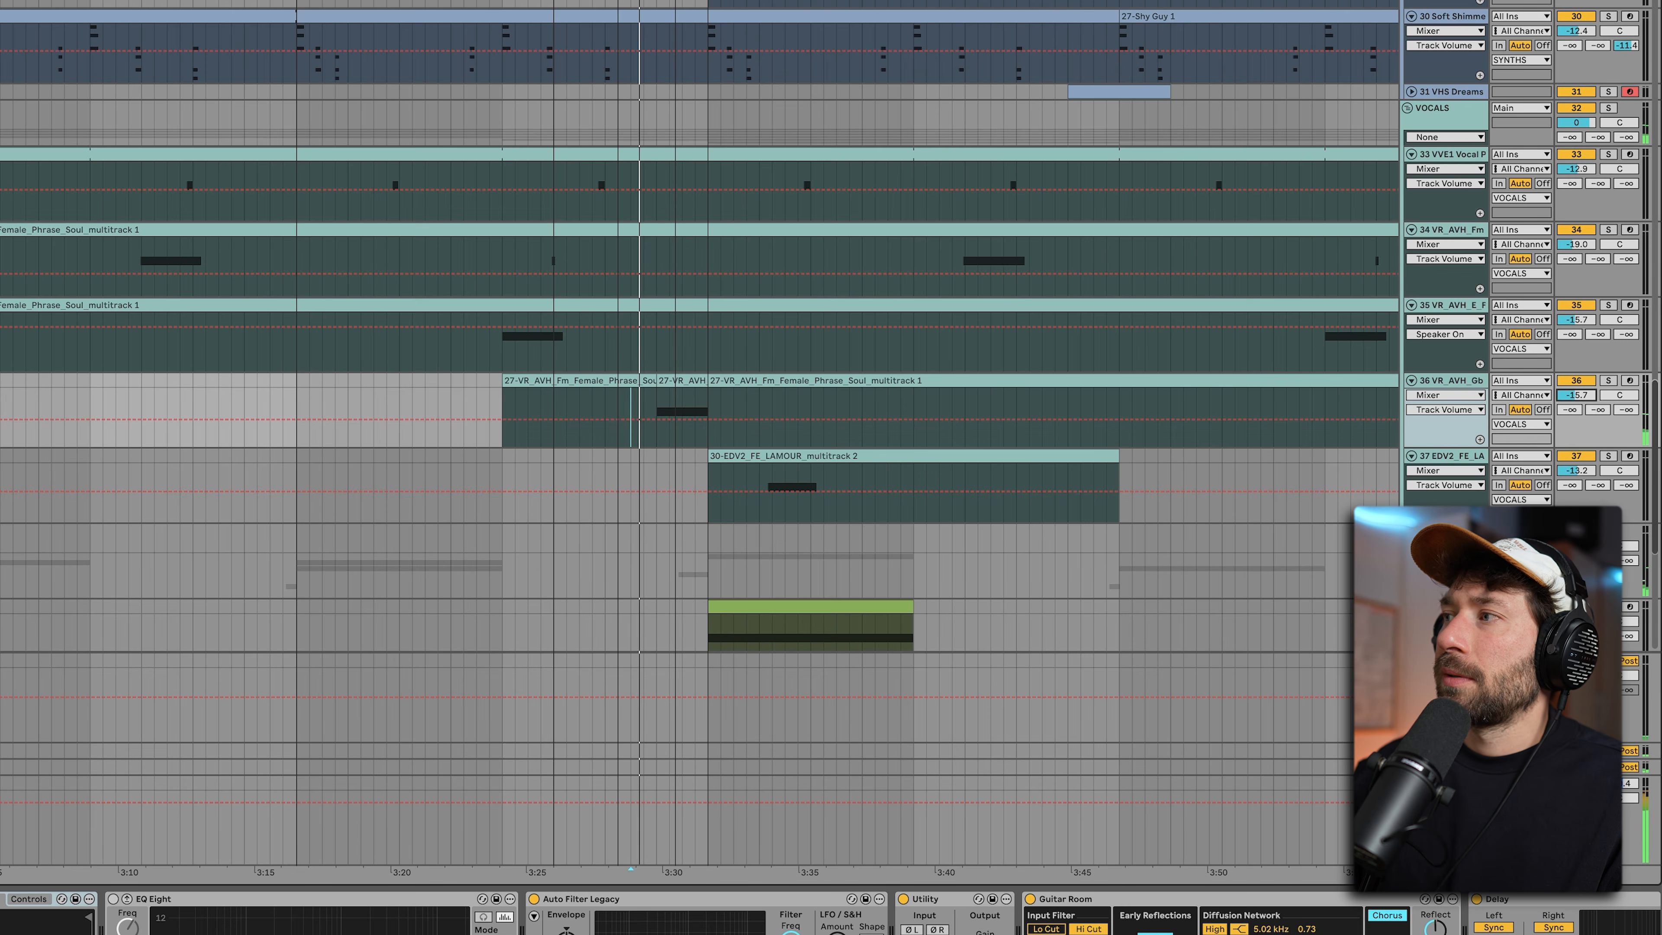
{"action": "scroll", "coordinate": [772, 408], "scroll_direction": "down", "scroll_amount": 5}
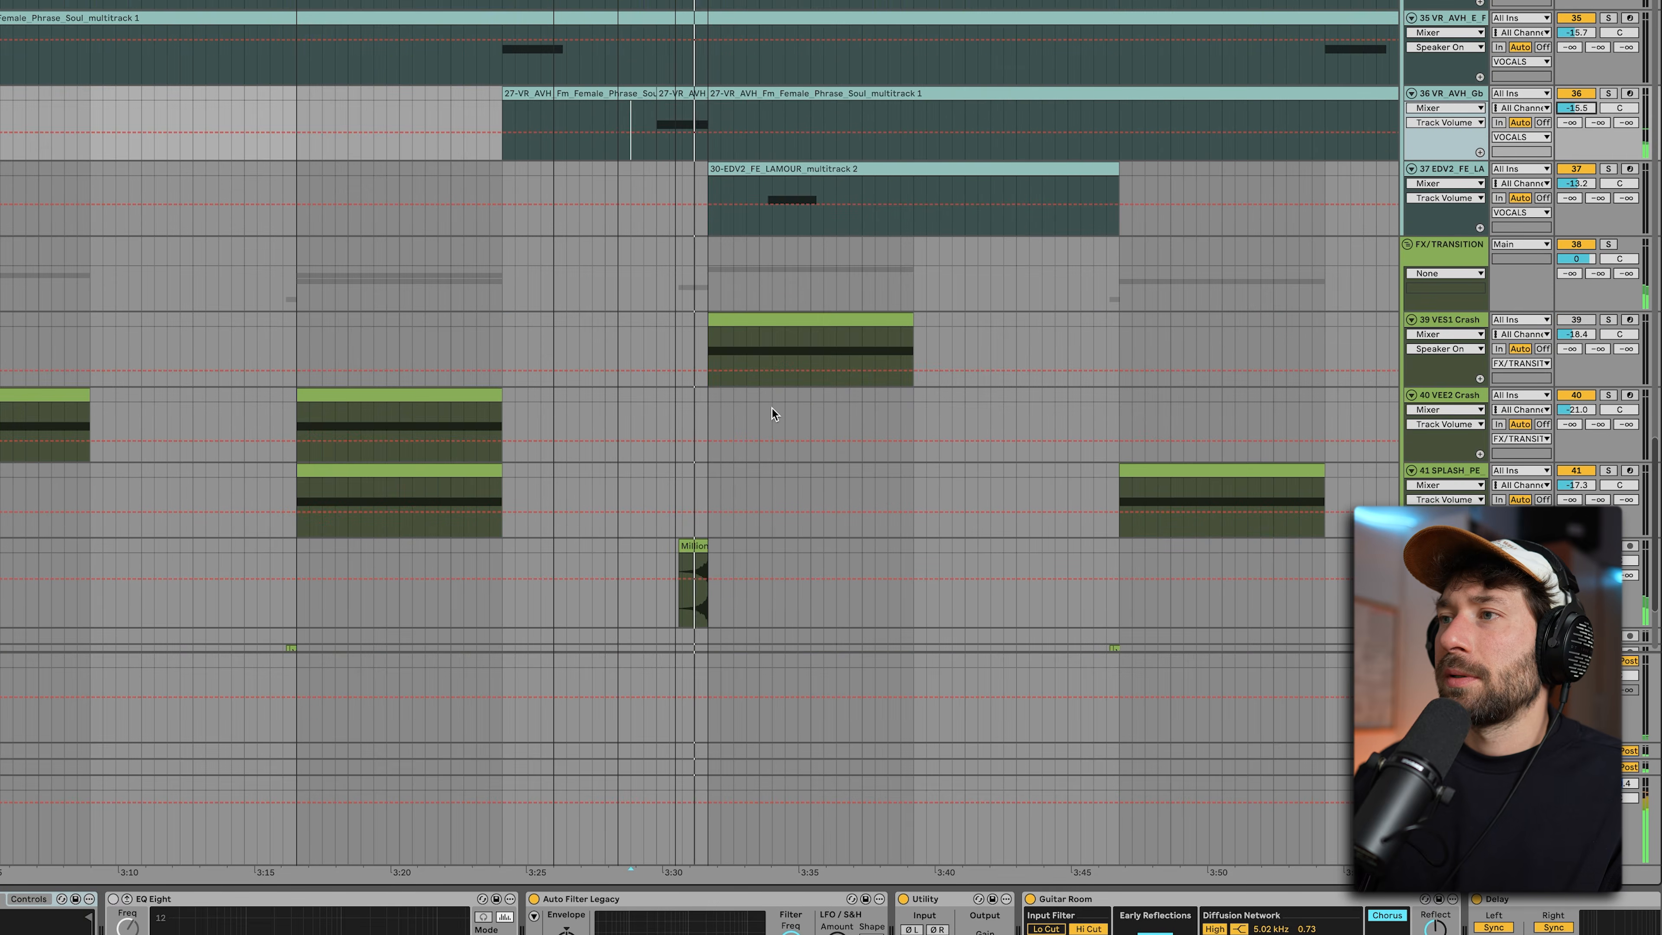
{"action": "left_click", "coordinate": [694, 514]}
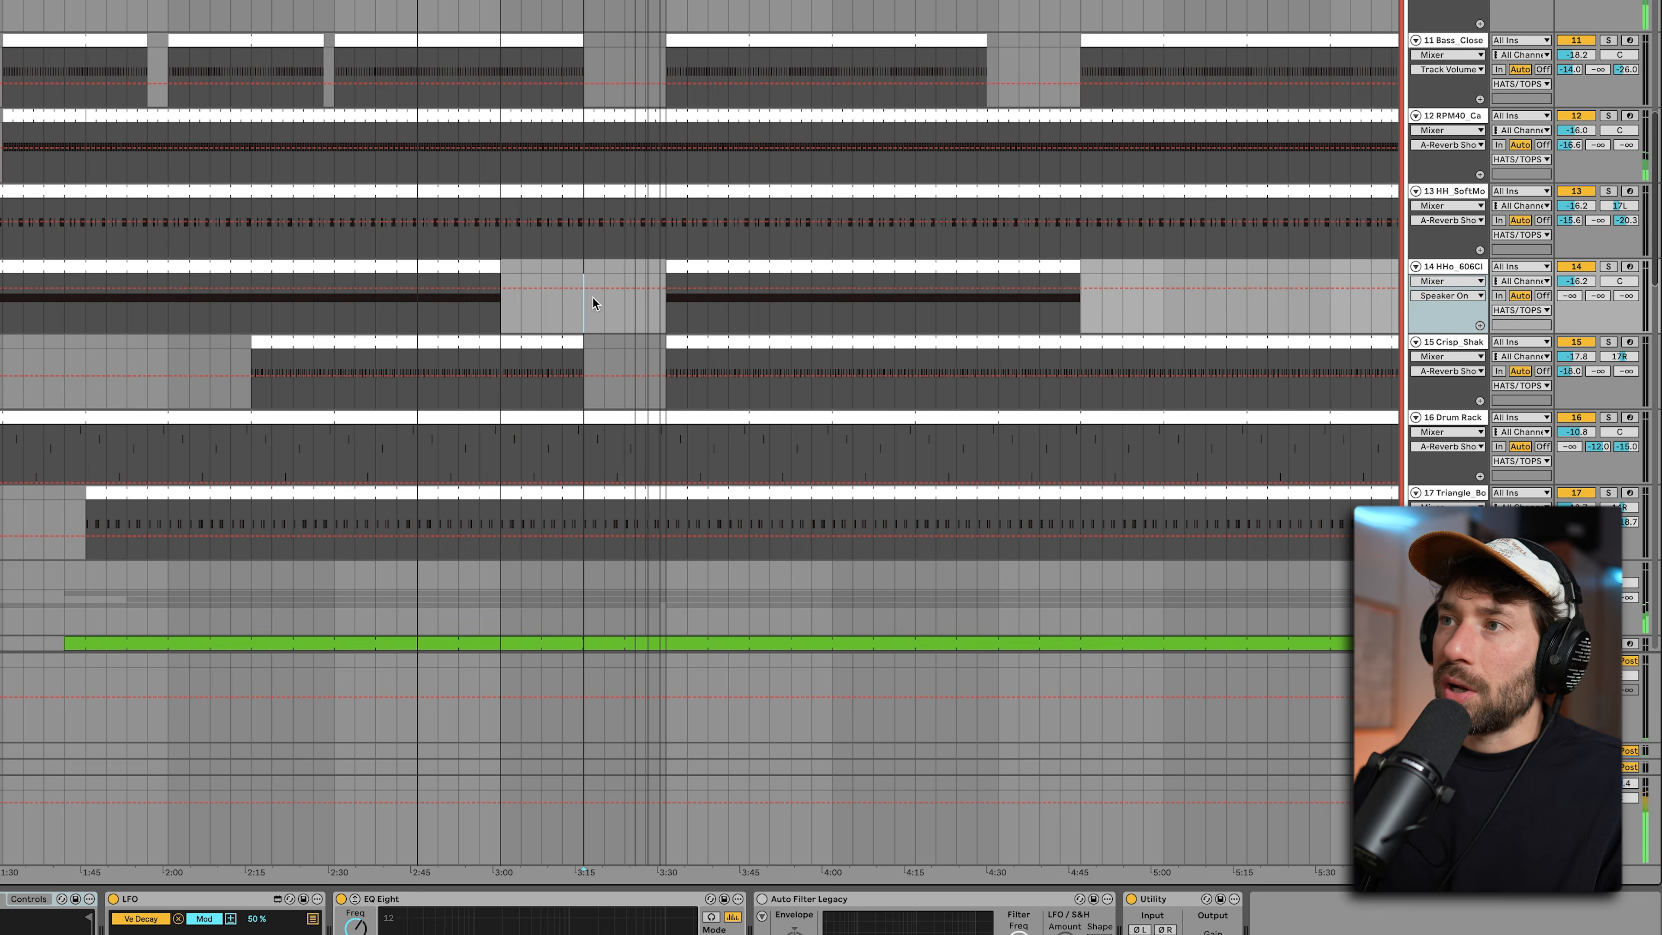
Step: Lower the volume of Duetta Pad track 27 to -18.2 dB during playback of the build-up
{"action": "scroll", "coordinate": [592, 296], "scroll_direction": "down", "scroll_amount": 12}
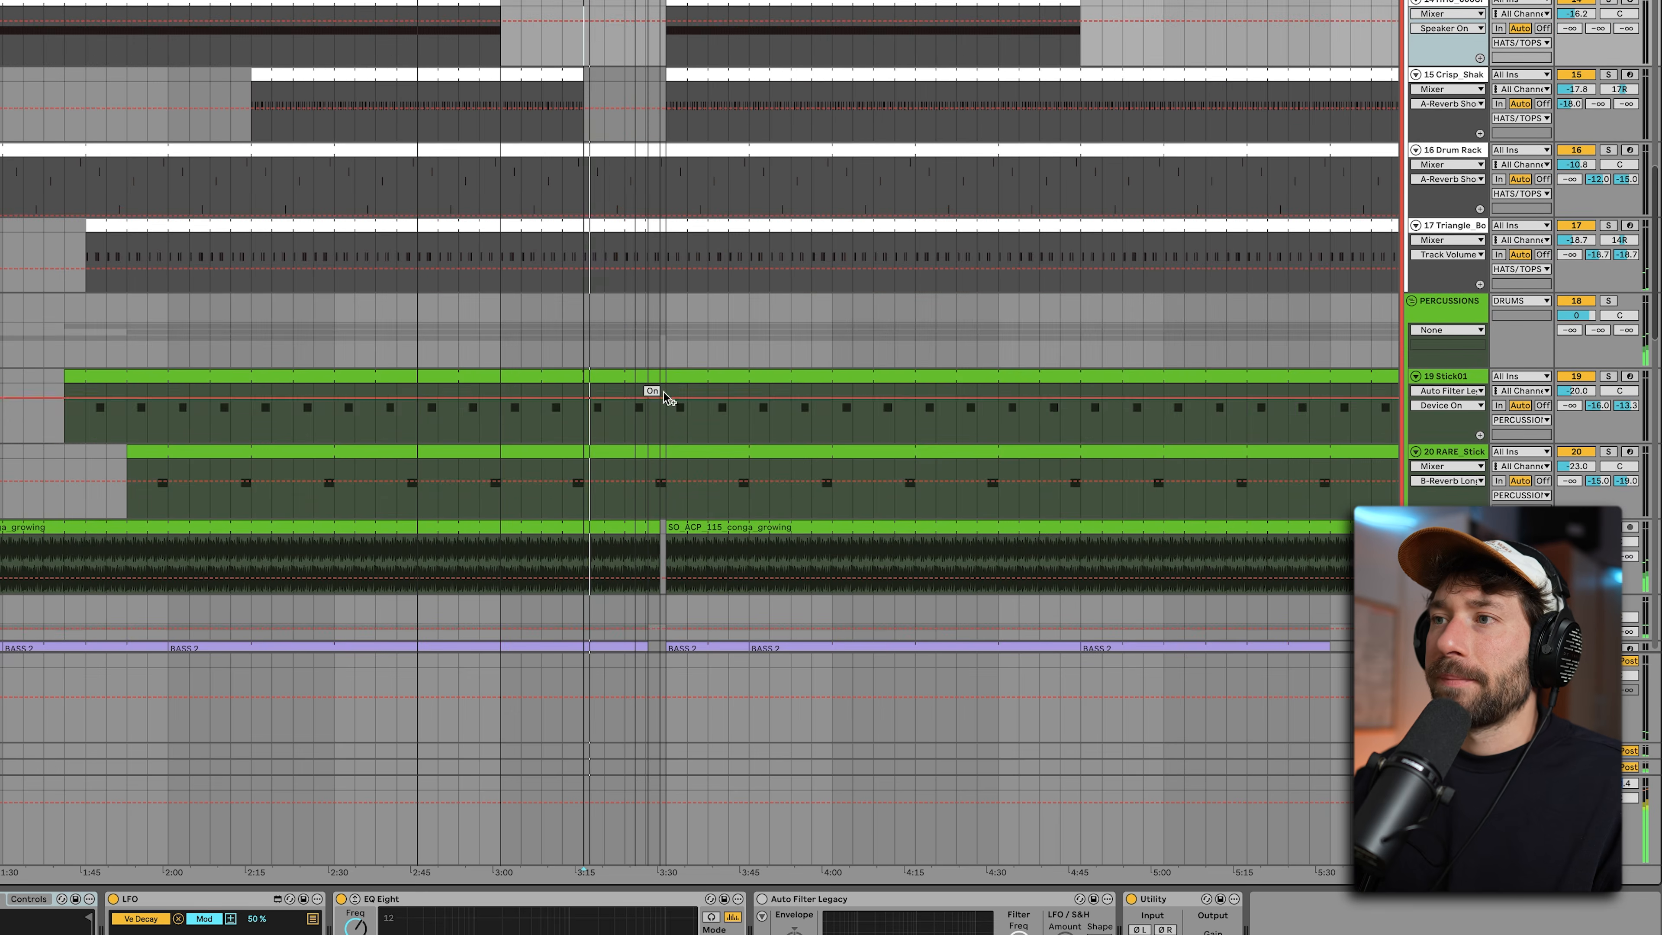
{"action": "scroll", "coordinate": [601, 171], "scroll_direction": "up", "scroll_amount": 5}
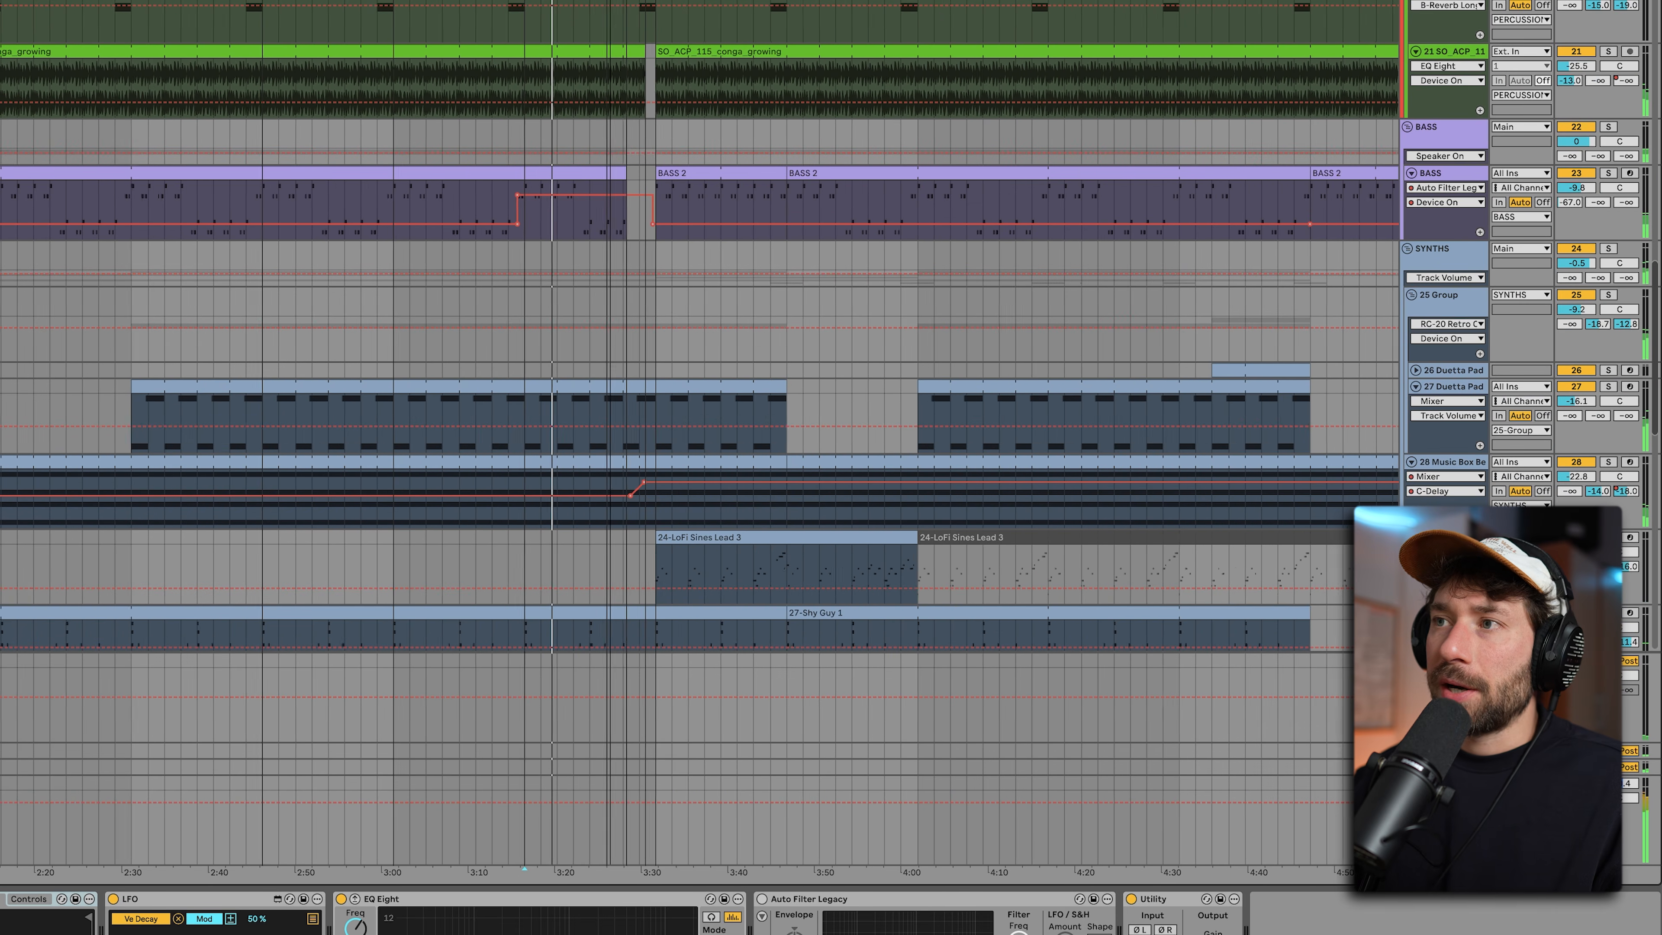
{"action": "left_click", "coordinate": [1574, 400]}
{"action": "left_click_drag", "start_coordinate": [1574, 399], "coordinate": [1573, 402]}
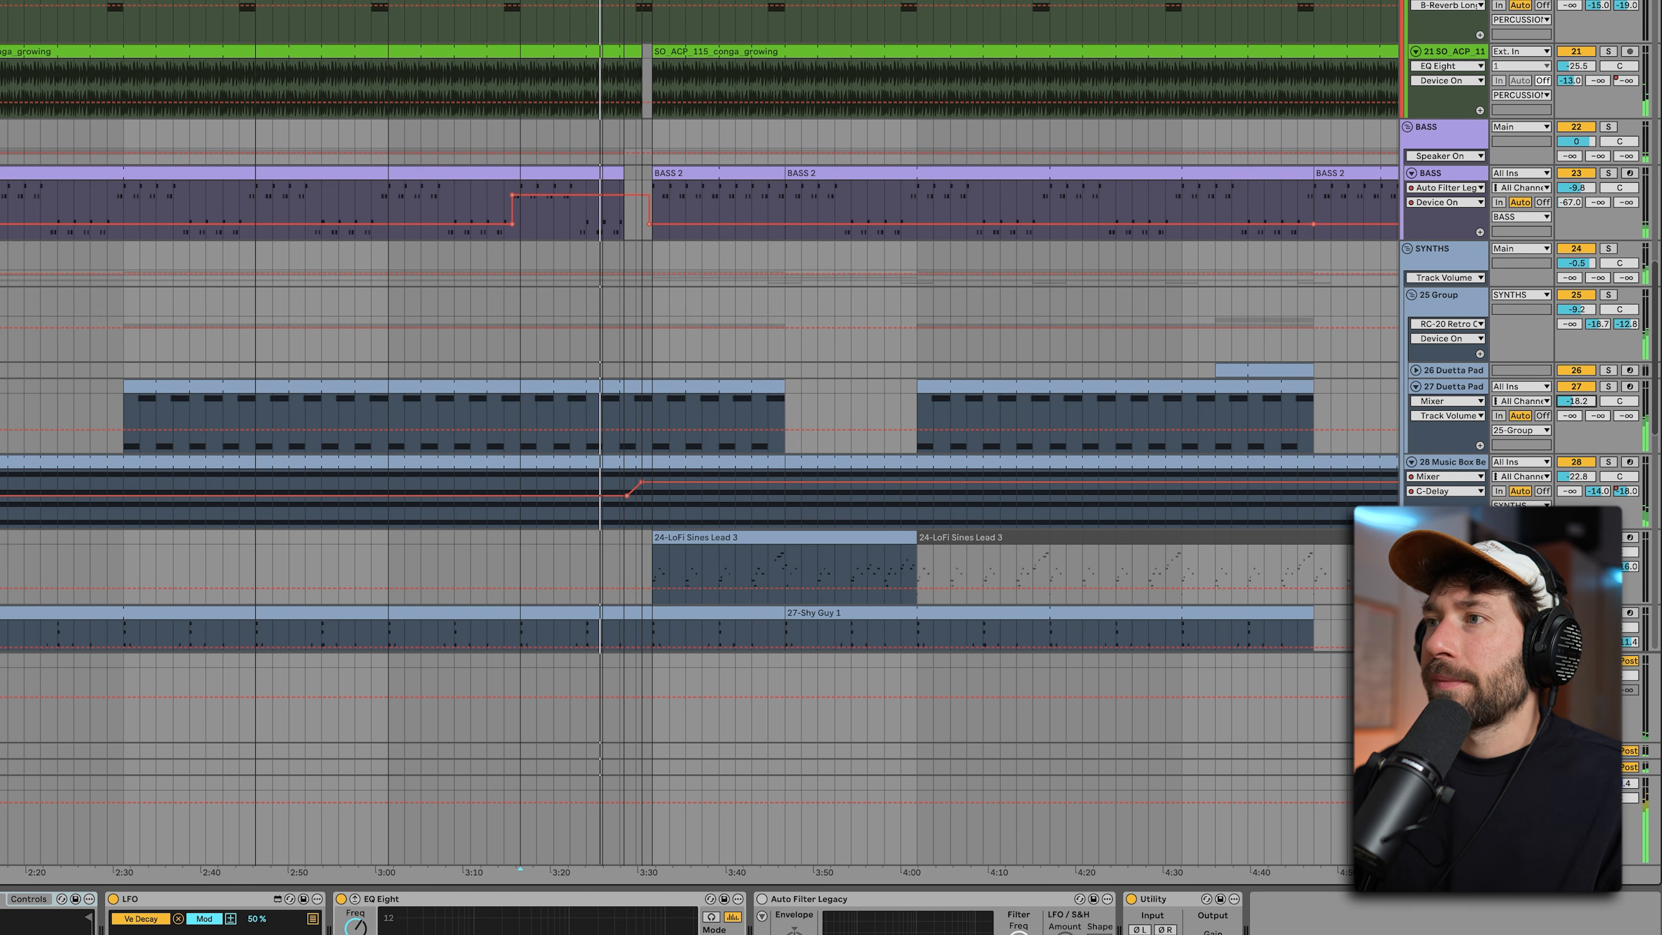